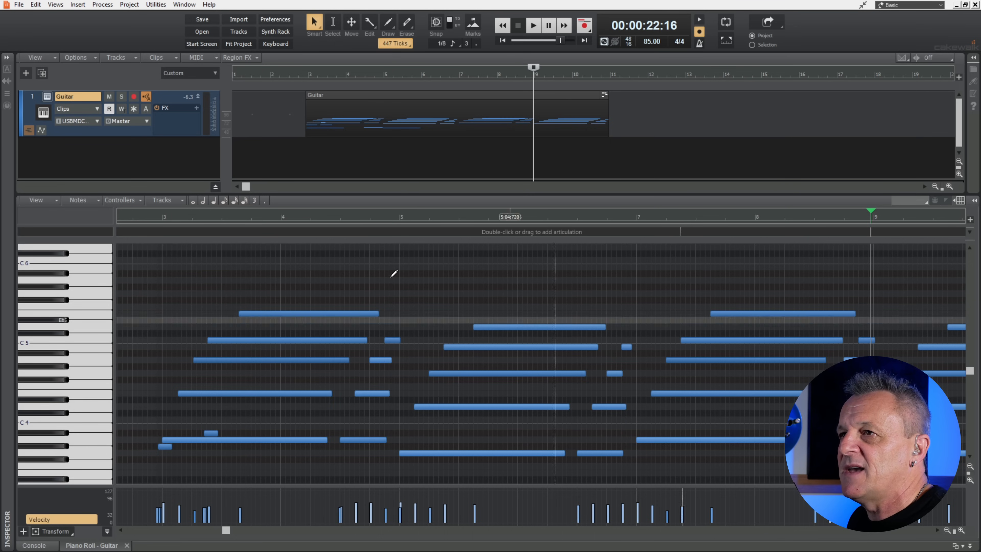
Step: Open the Guitar track's instrument and read its keyswitch descriptions, including Sustain (C0), Palm Mute (D0) and Hammer-On And Pull-Off (F0), and close it
left_click(48, 97)
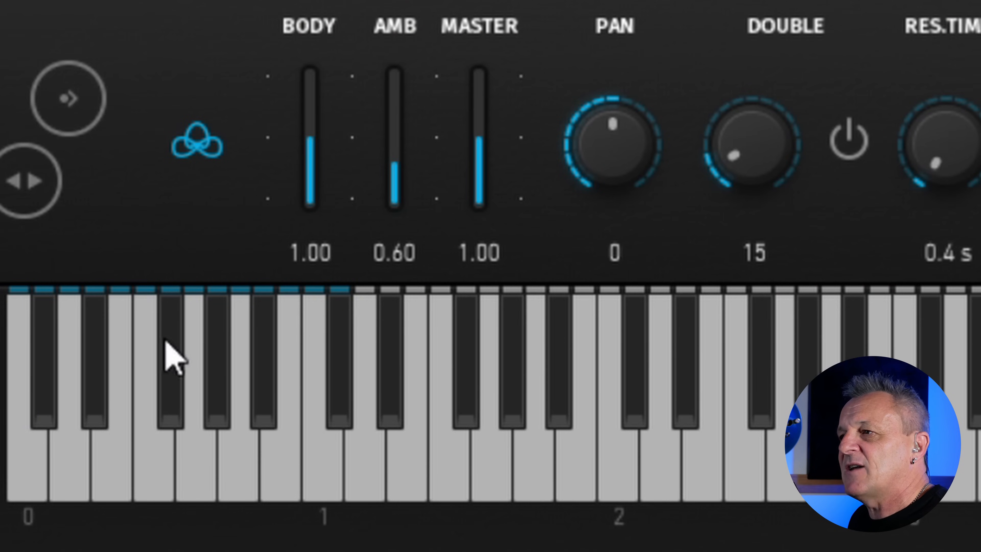
left_click(31, 462)
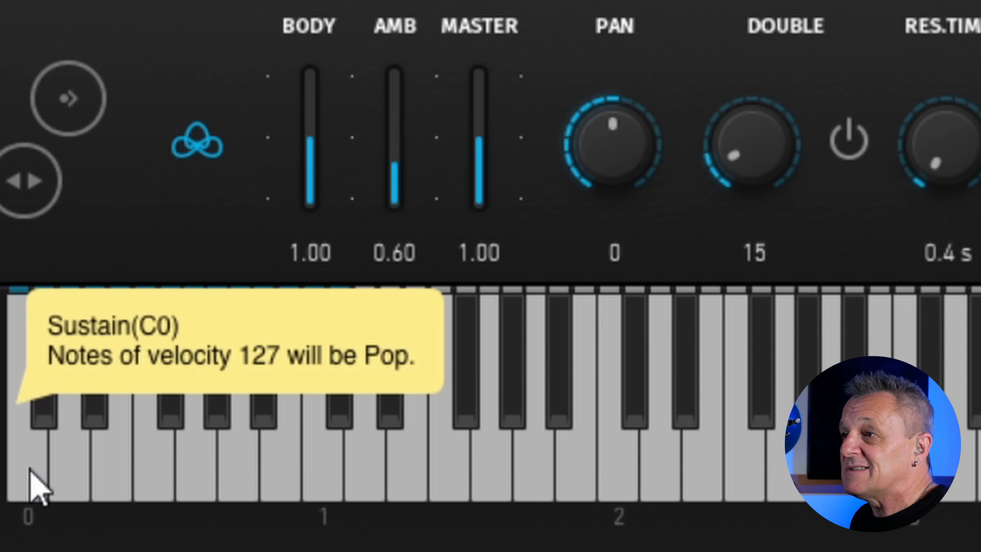
mouse_move(76, 461)
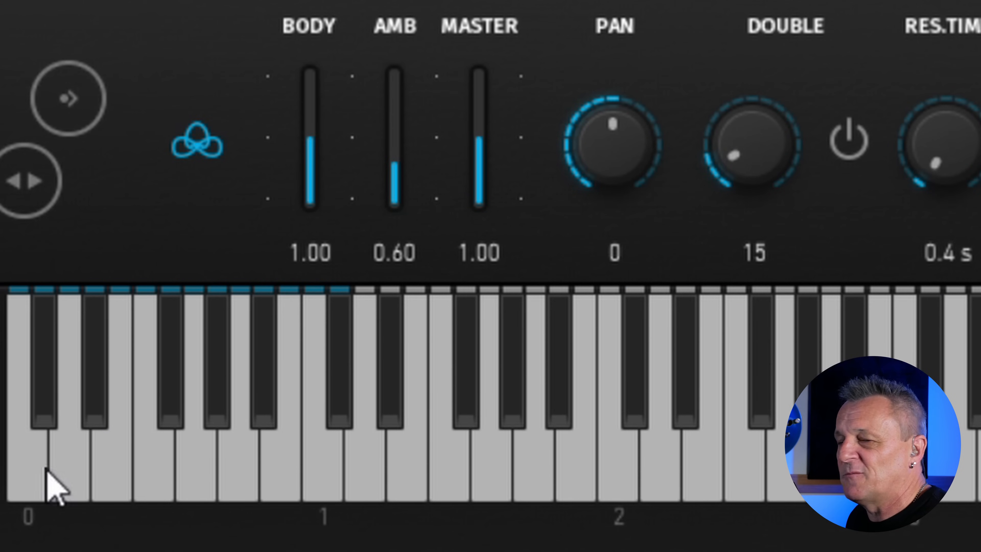
left_click(28, 470)
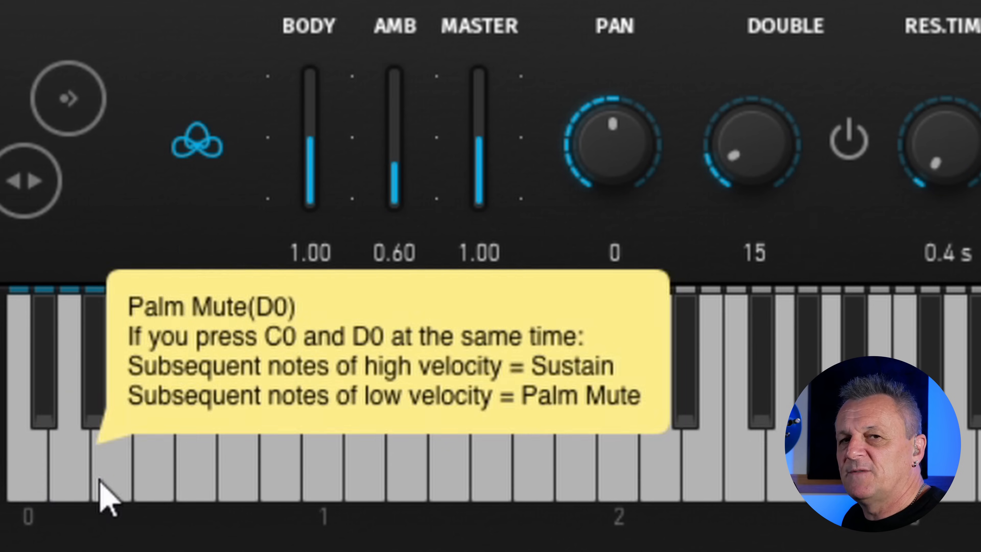
mouse_move(108, 477)
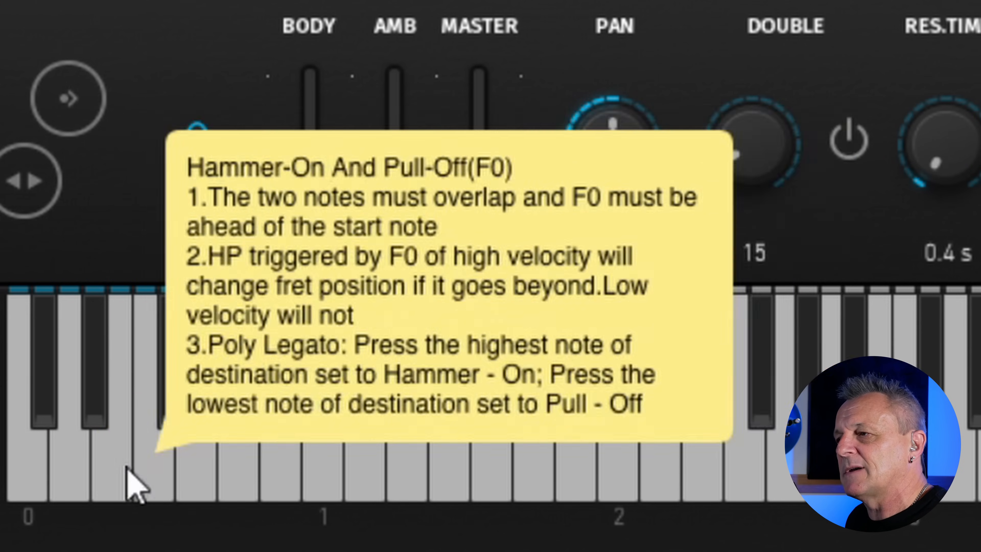
mouse_move(124, 446)
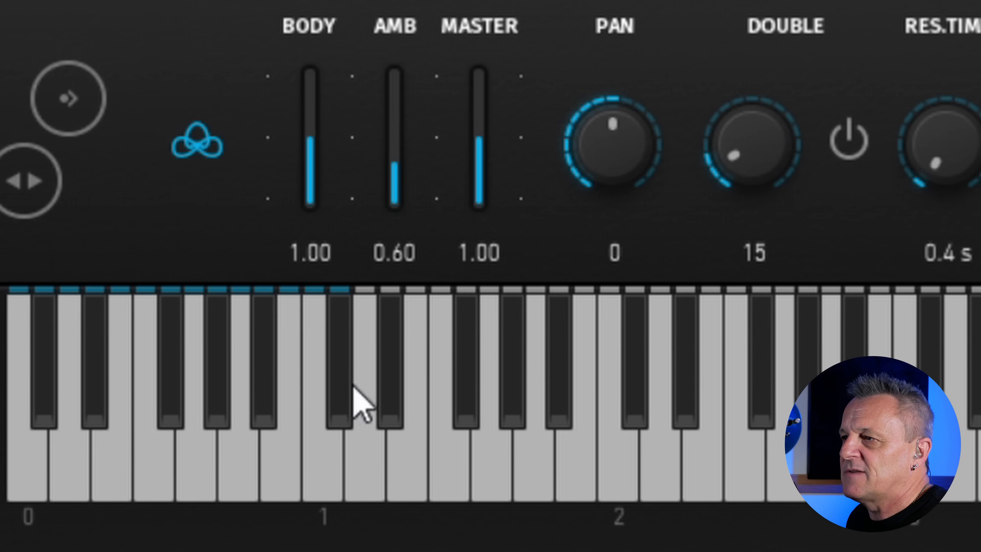
mouse_move(339, 394)
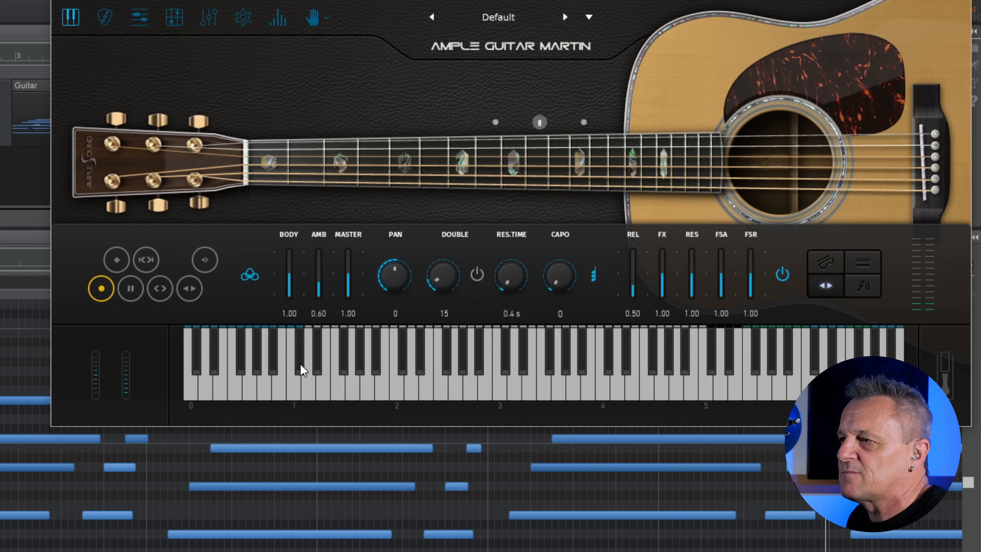
left_click(358, 392)
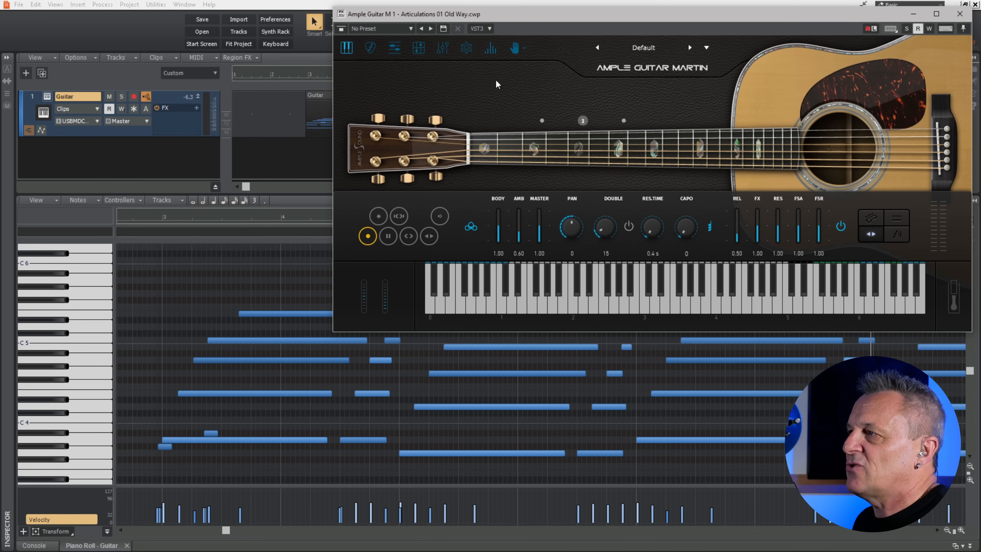
left_click(961, 14)
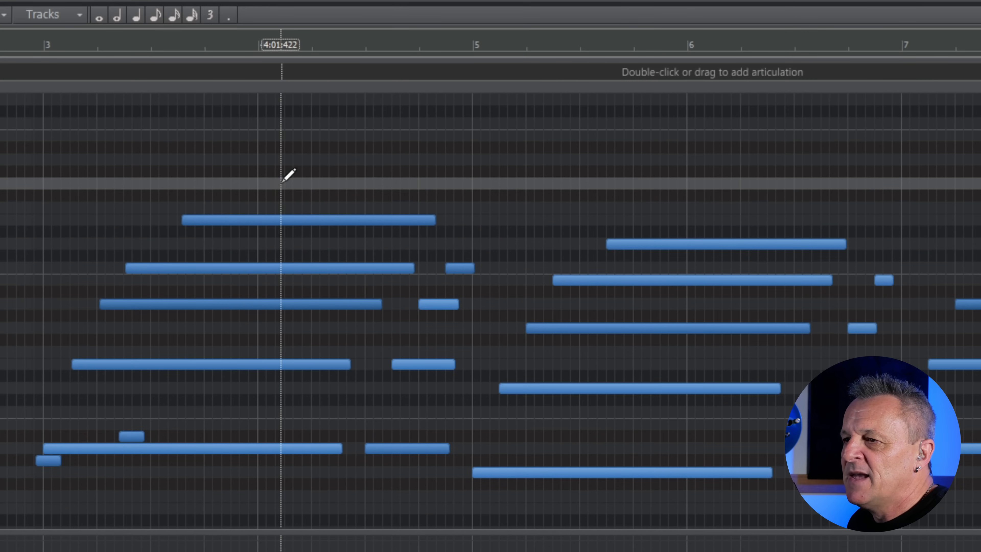
Step: Examine the low keyswitch notes beneath the melody in measures 3 to 6 of the Guitar clip
scroll(313, 186, "down", 4)
scroll(320, 184, "down", 10)
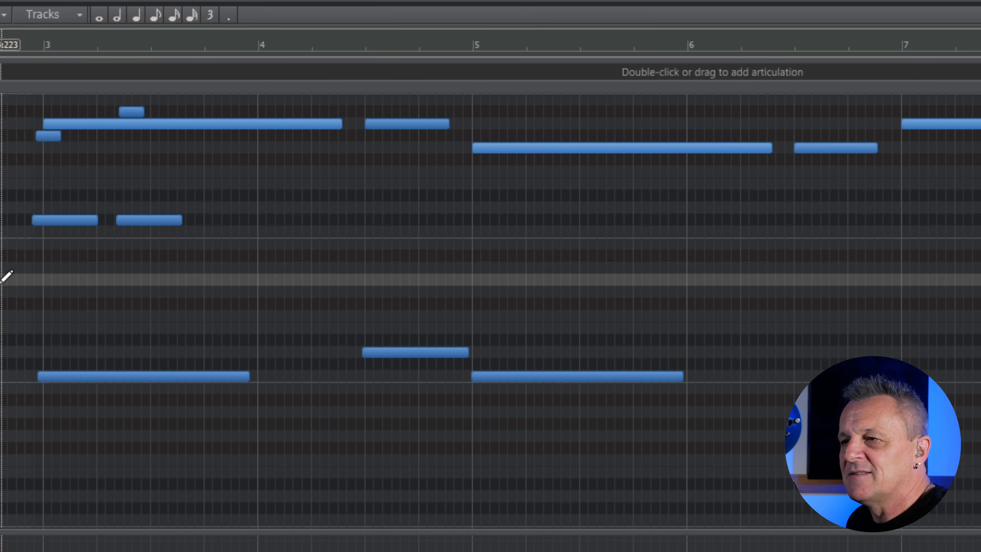
scroll(255, 258, "up", 3)
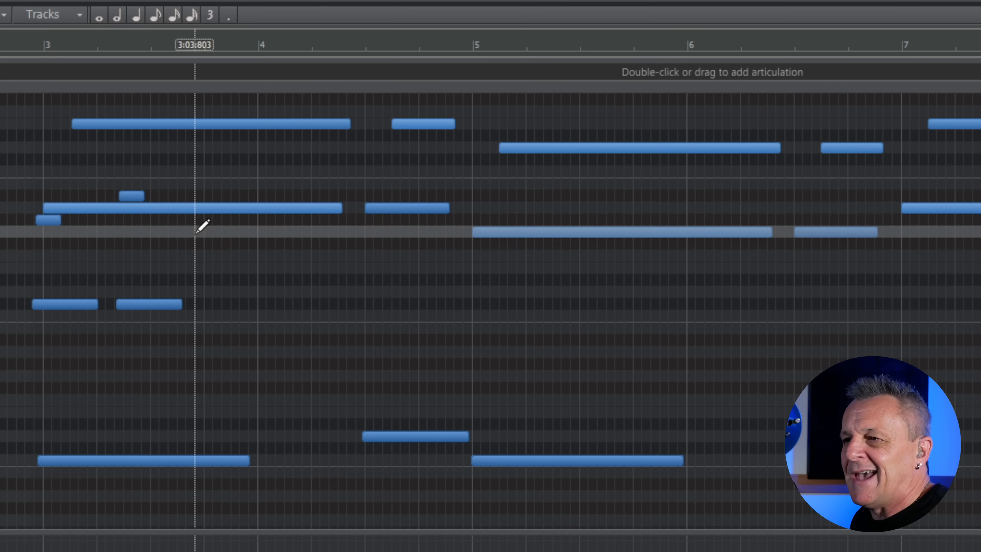
scroll(267, 298, "down", 2)
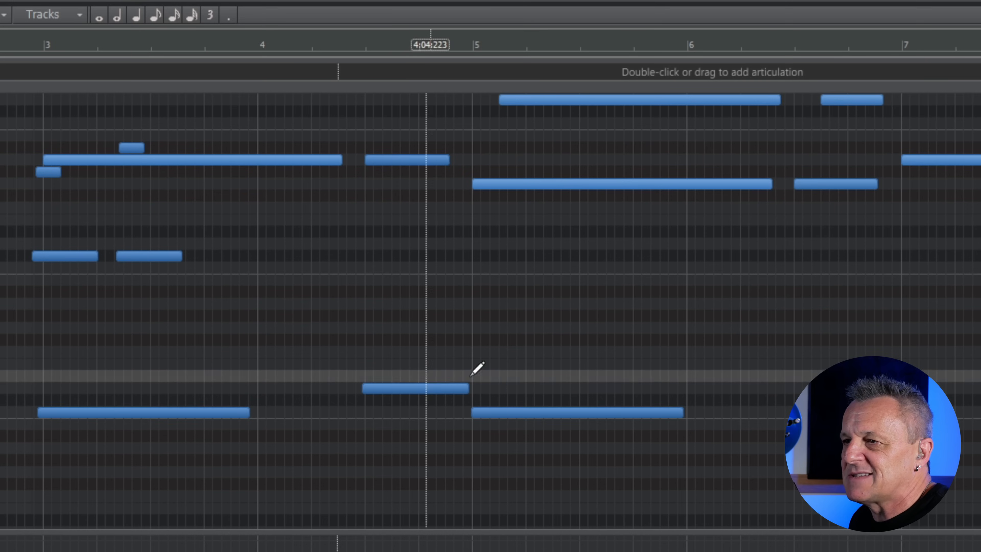
scroll(221, 324, "up", 3)
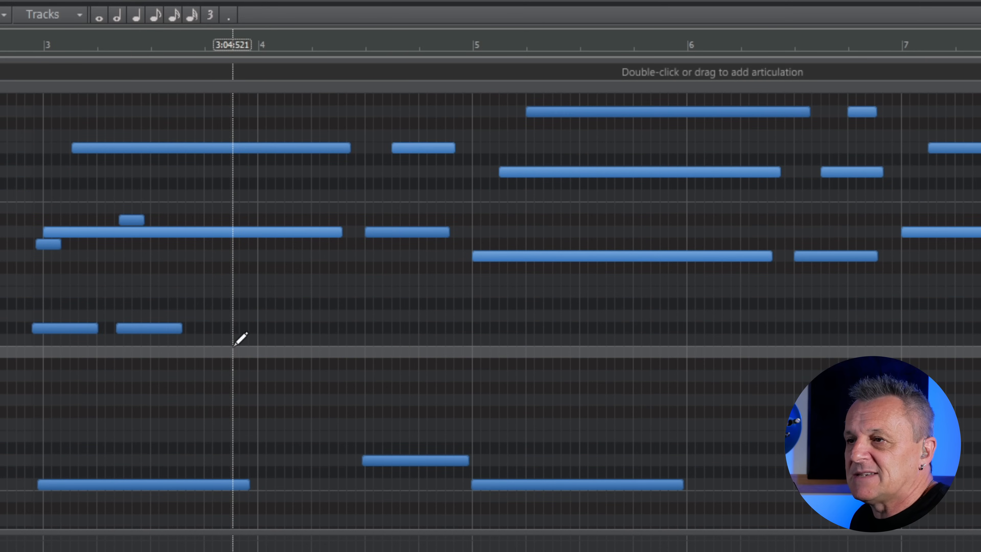
scroll(235, 345, "up", 1)
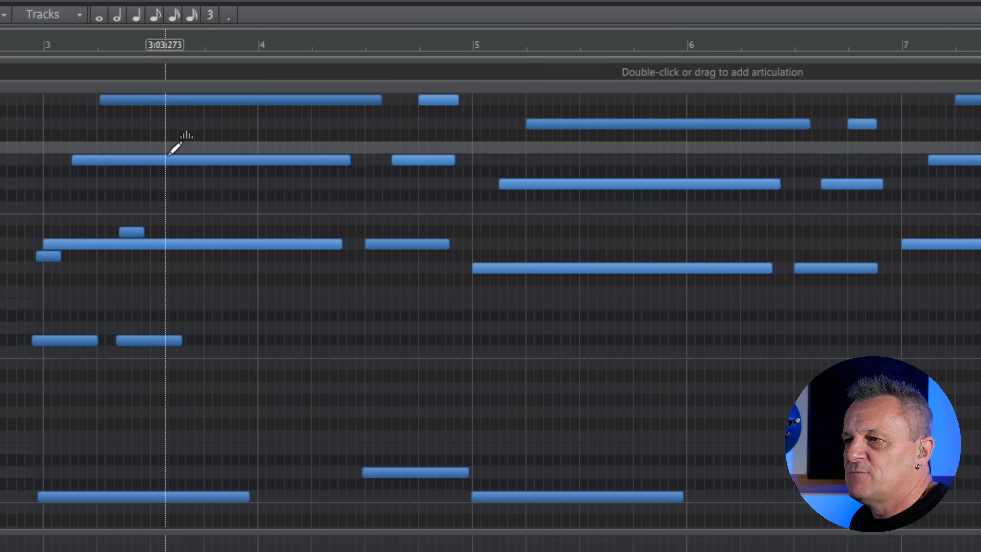
scroll(263, 233, "up", 3)
scroll(420, 401, "down", 3)
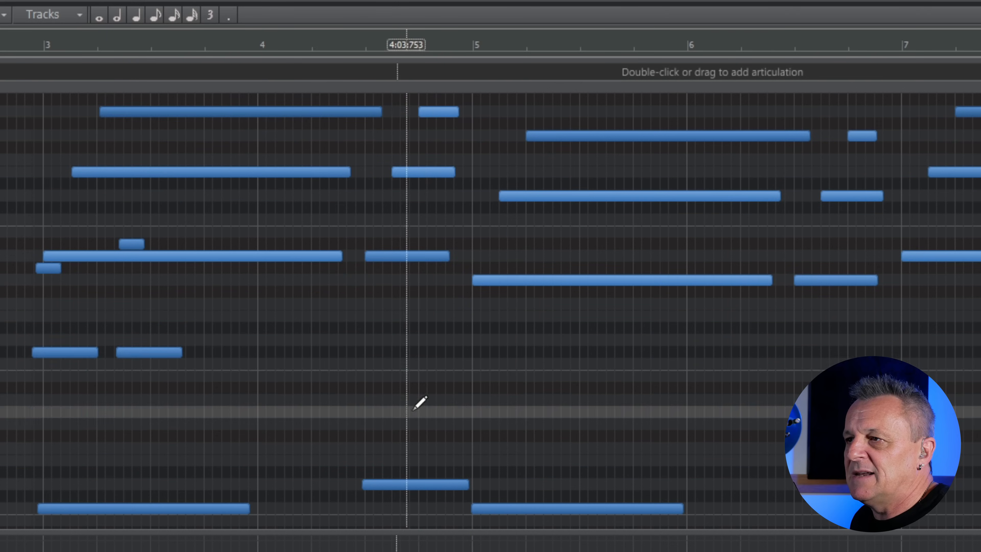
scroll(433, 362, "down", 2)
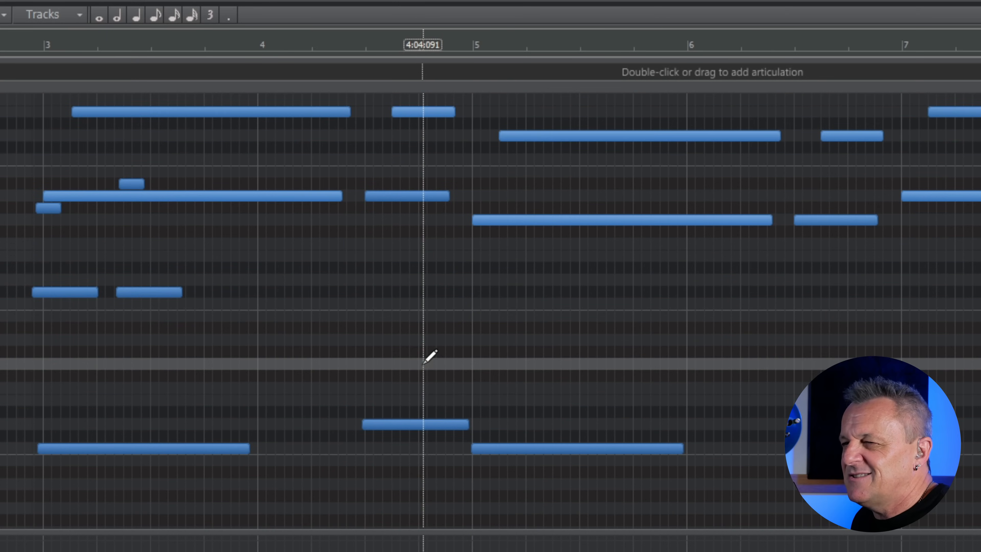
scroll(427, 356, "up", 2)
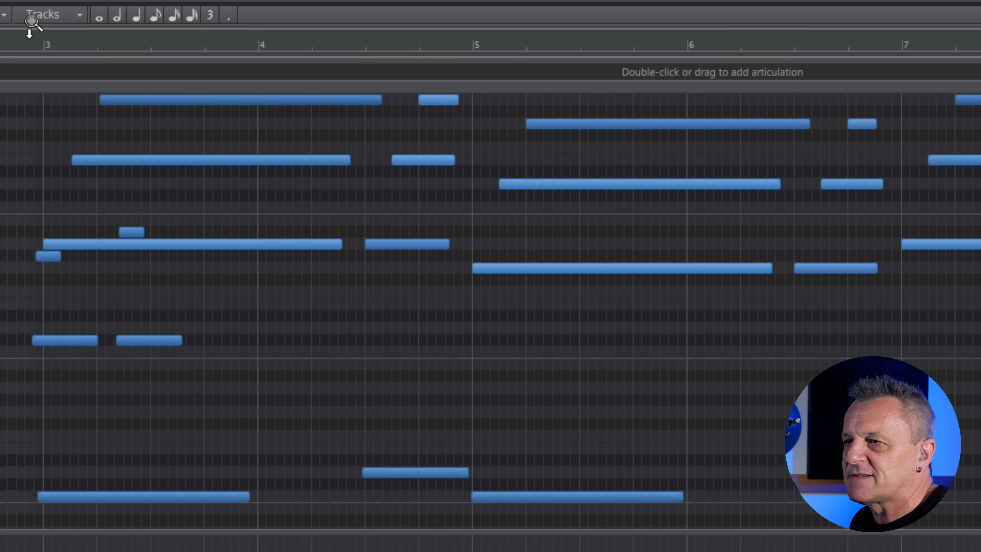
Step: Play the clip from just before measure 3 with the guitar instrument's interface open, stop playback and close the interface
left_click(29, 54)
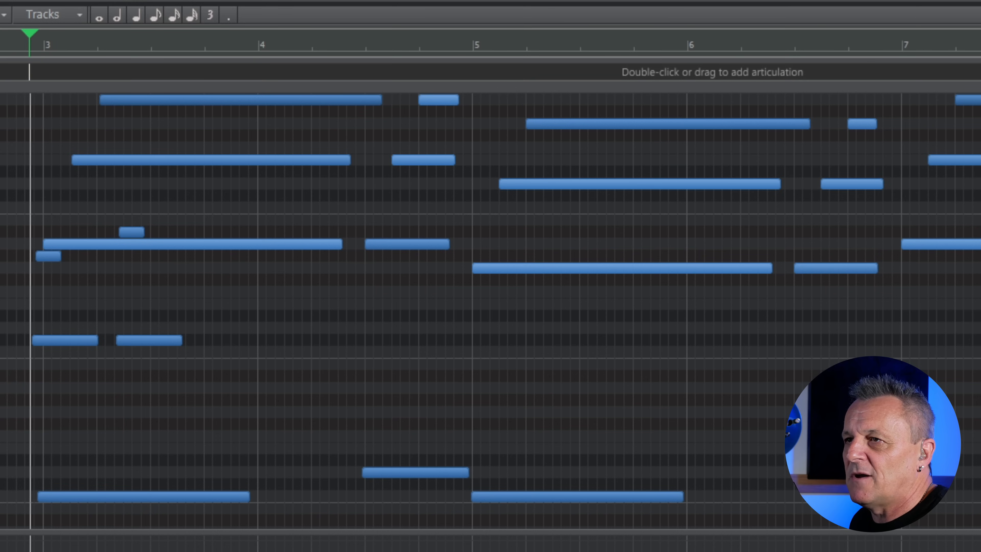
left_click(47, 97)
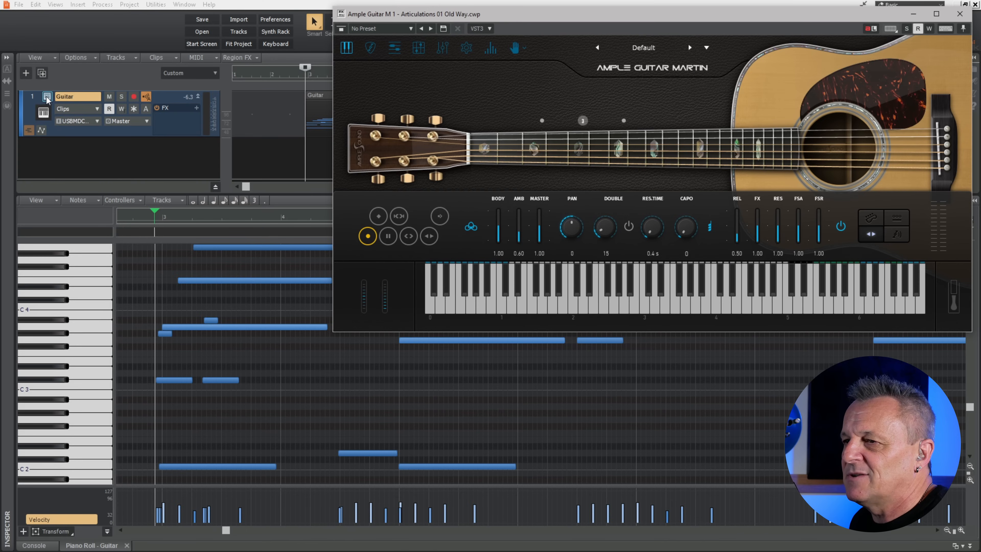
key("space")
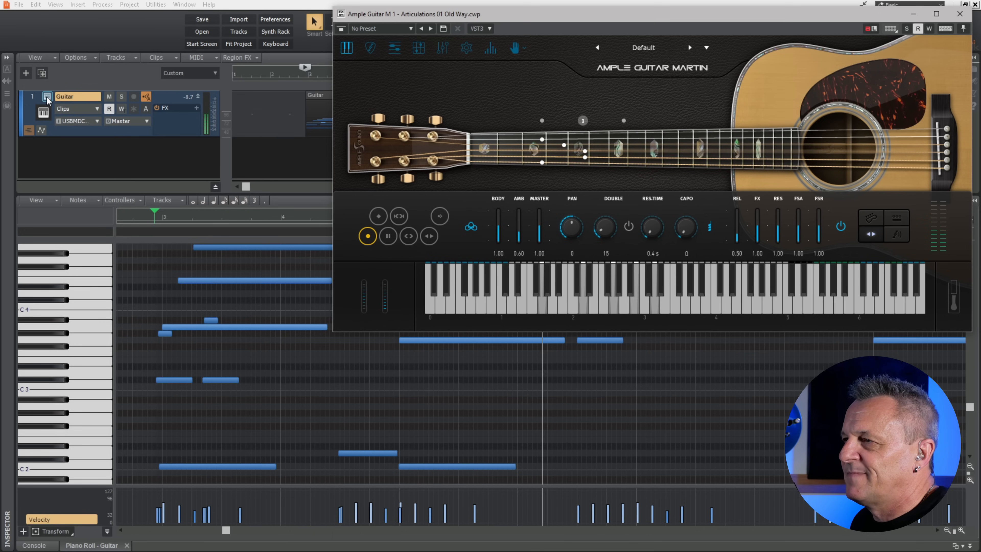
key("space")
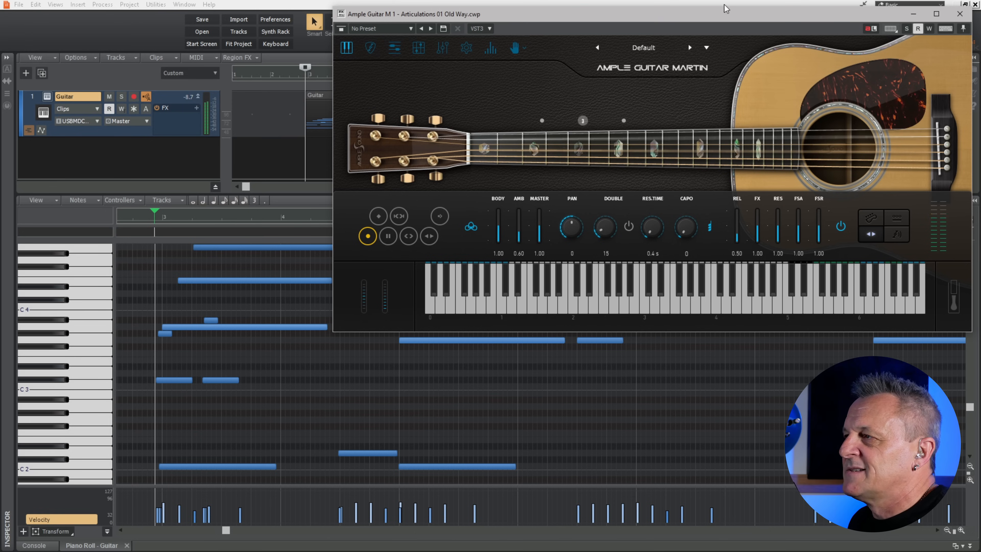
left_click(961, 16)
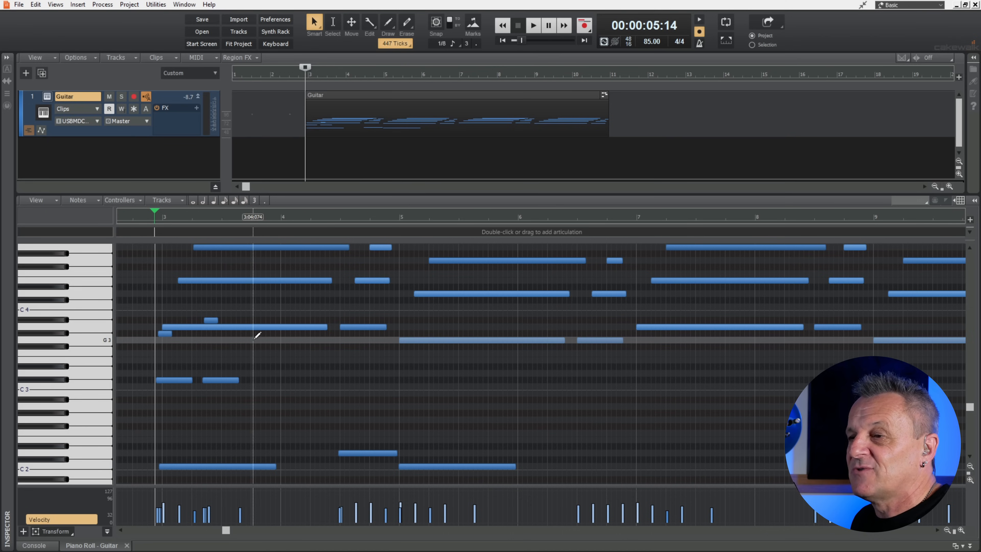
Step: Trim the starts of the two long notes at and just below C5 in measure 3 so they begin slightly later
scroll(270, 341, "down", 2)
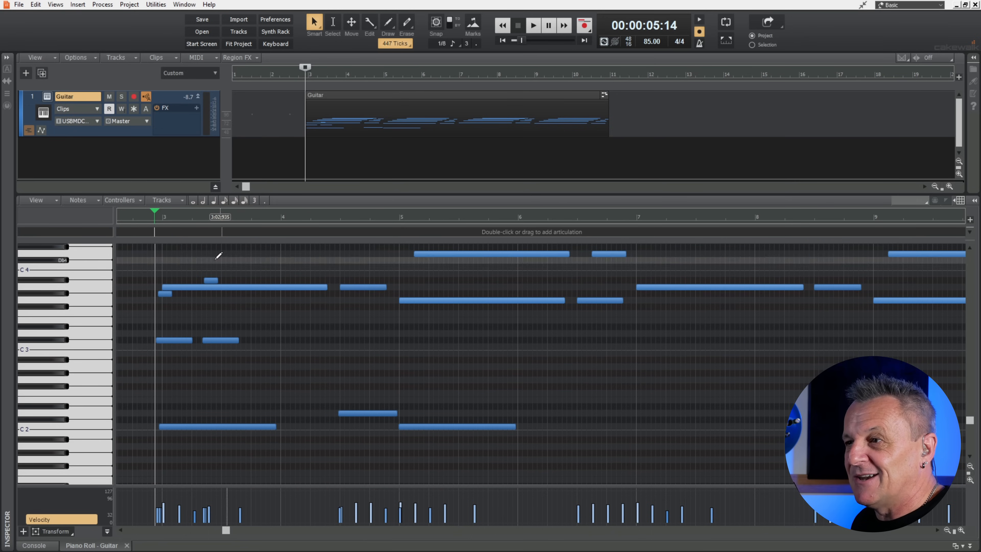
scroll(457, 388, "up", 4)
scroll(452, 372, "up", 2)
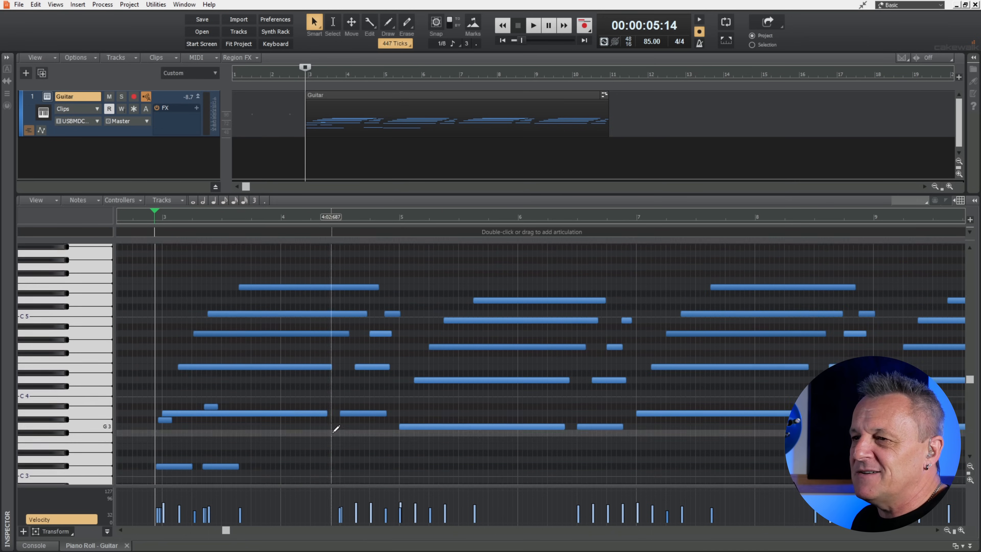
scroll(336, 428, "down", 4)
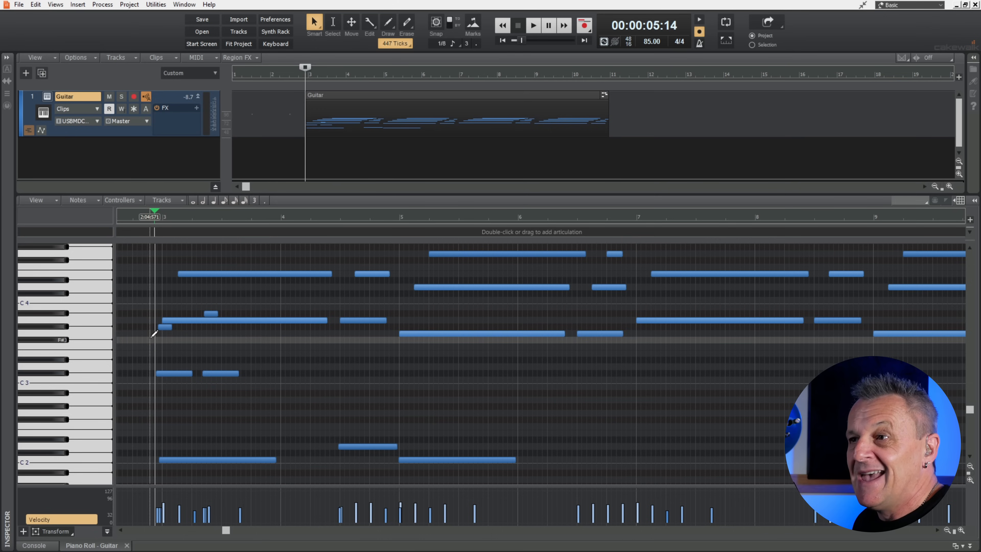
scroll(186, 353, "up", 5)
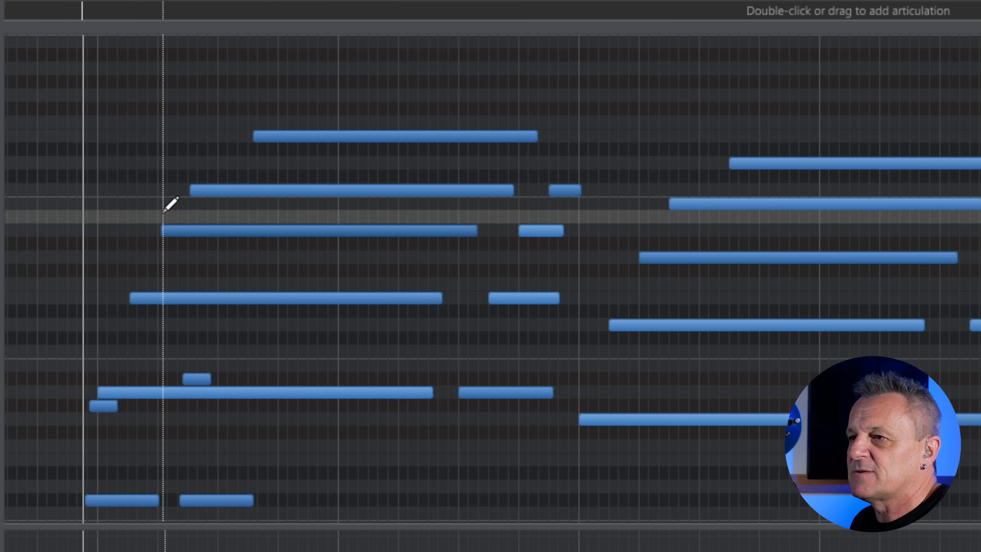
left_click_drag(161, 231, 163, 230)
left_click_drag(189, 190, 197, 191)
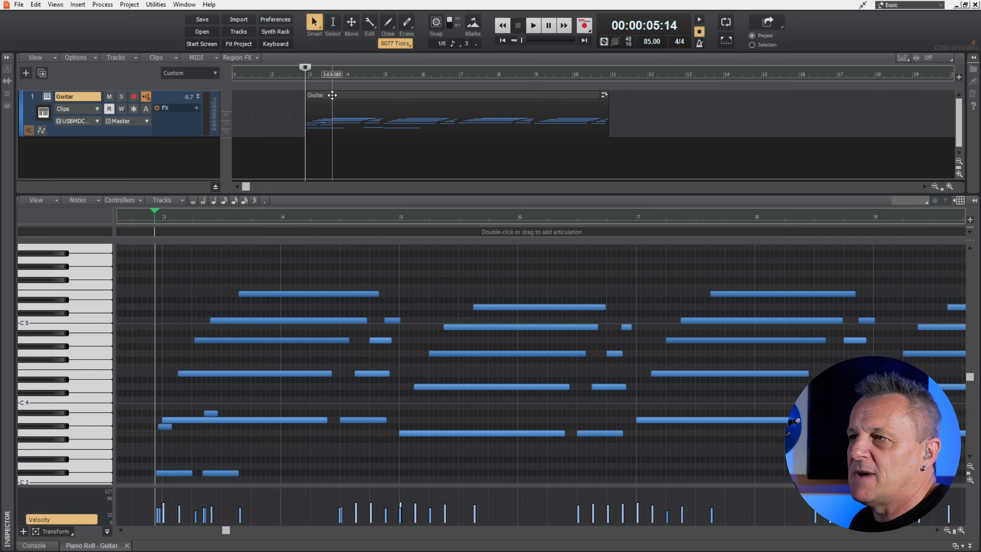
Step: Try quantizing the whole Guitar clip to 1/16 at 100 percent strength, check the keyswitch notes and undo the quantize
left_click(332, 95)
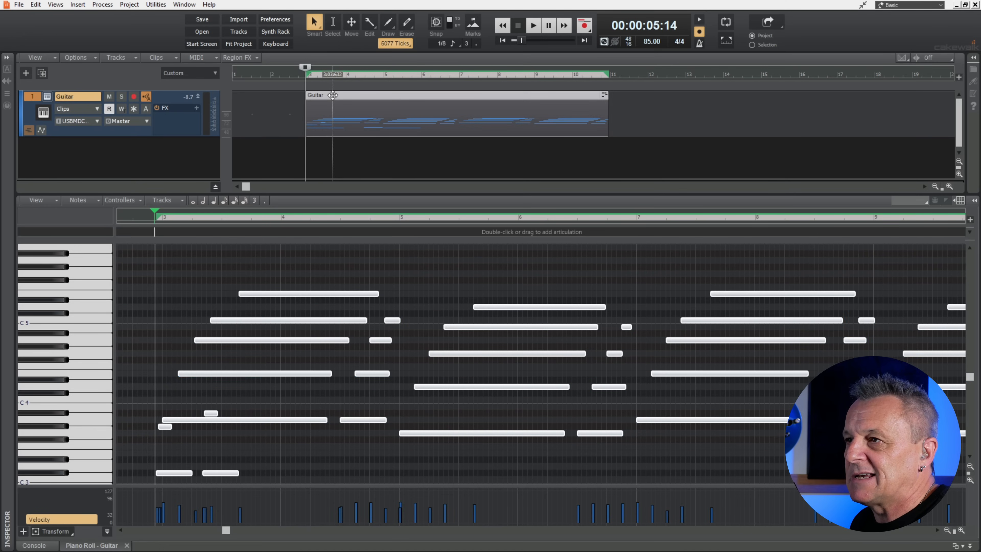
key("q")
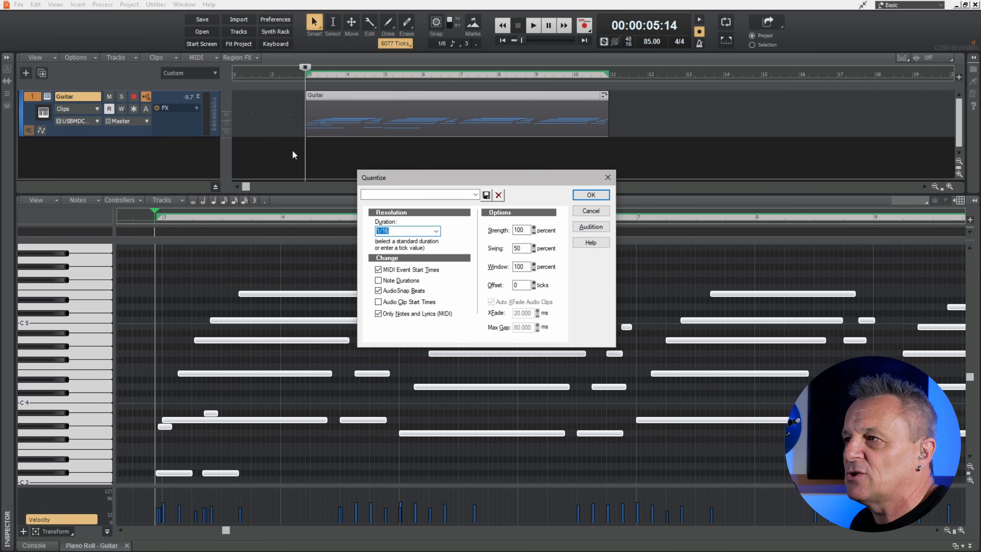
left_click(591, 195)
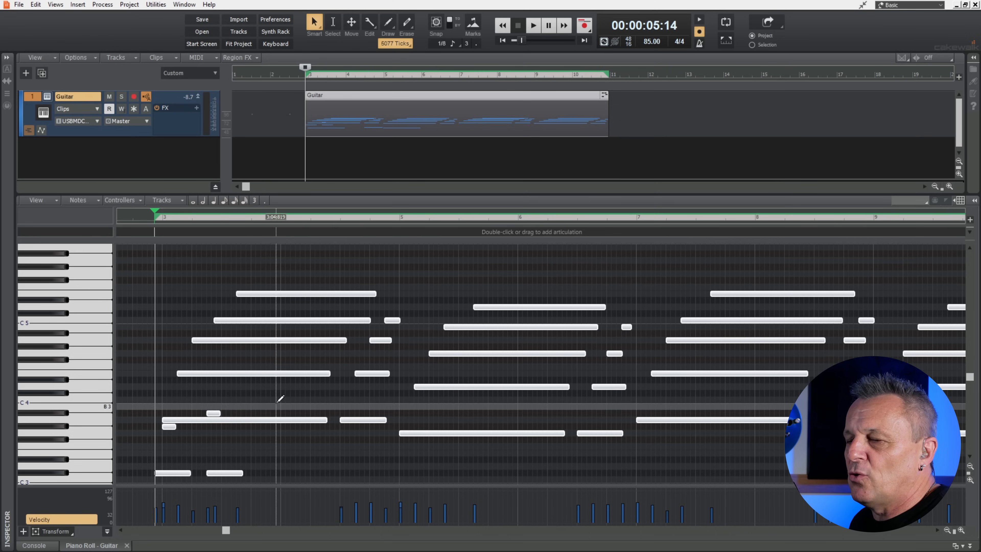
scroll(298, 340, "down", 3)
scroll(299, 348, "down", 6)
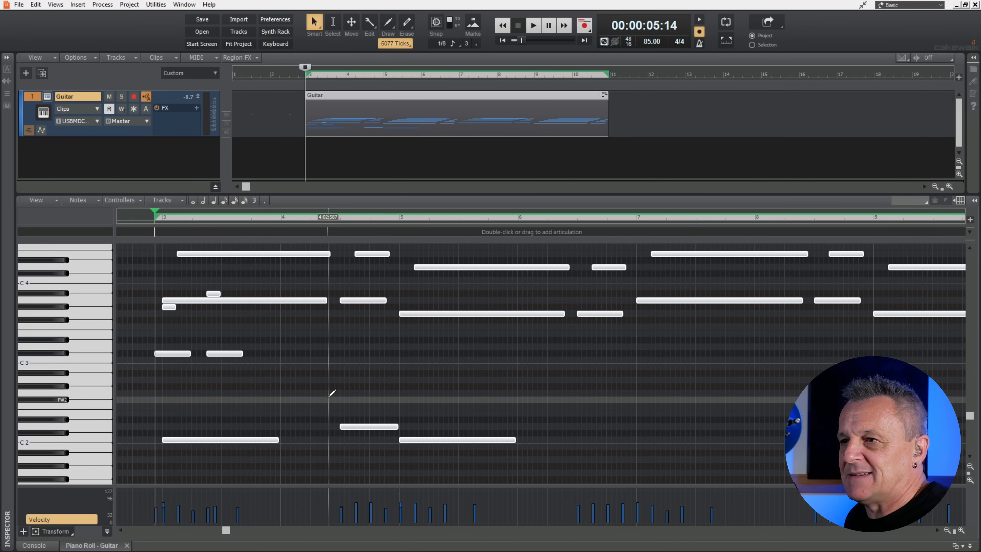
key("ctrl+z")
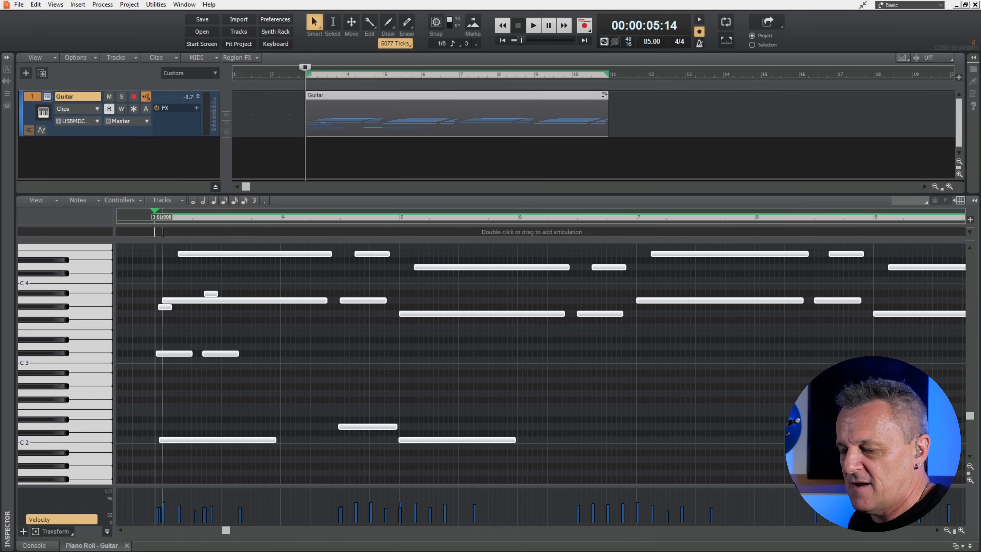
Step: Inspect the Guitar clip in the Staff view, clear the note selection and close that view
key("alt+5")
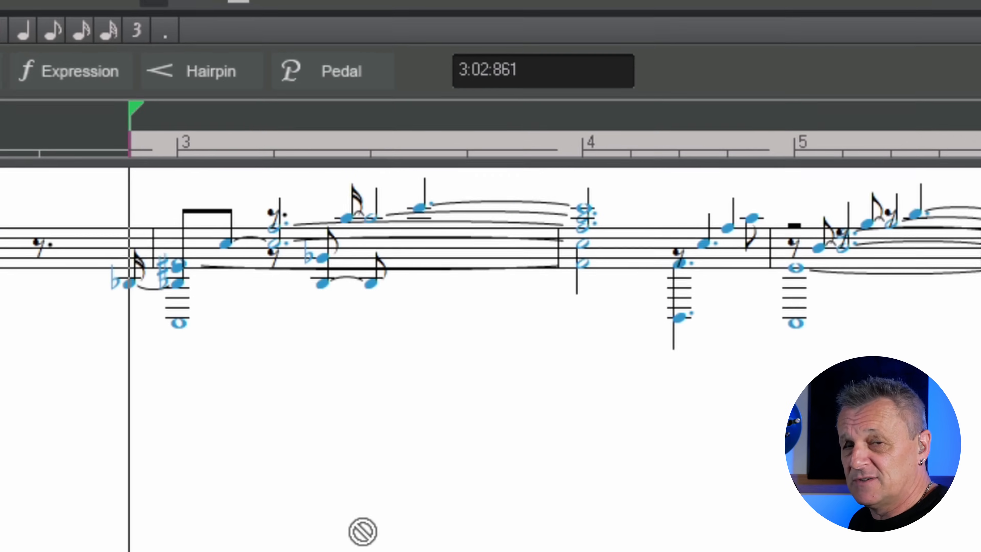
left_click(293, 358)
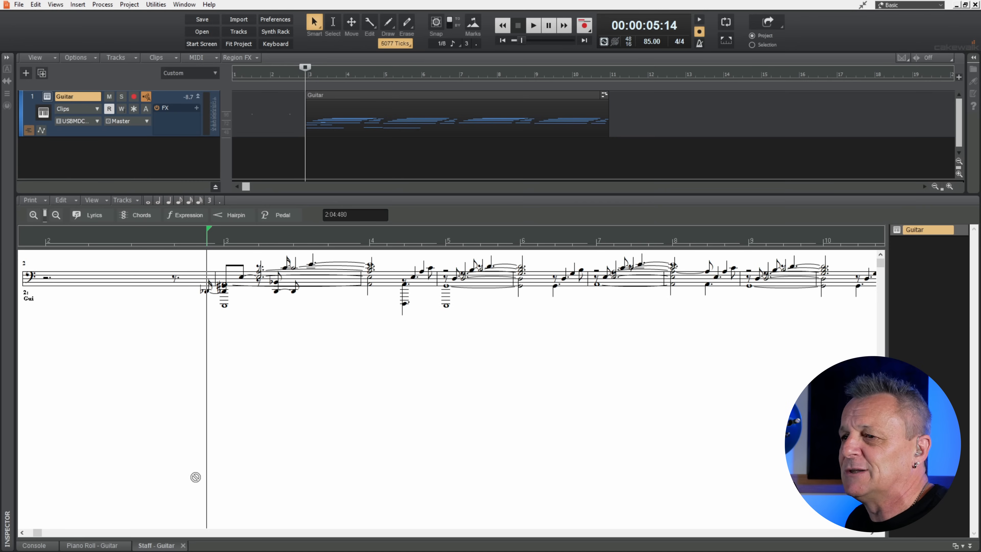
left_click(183, 545)
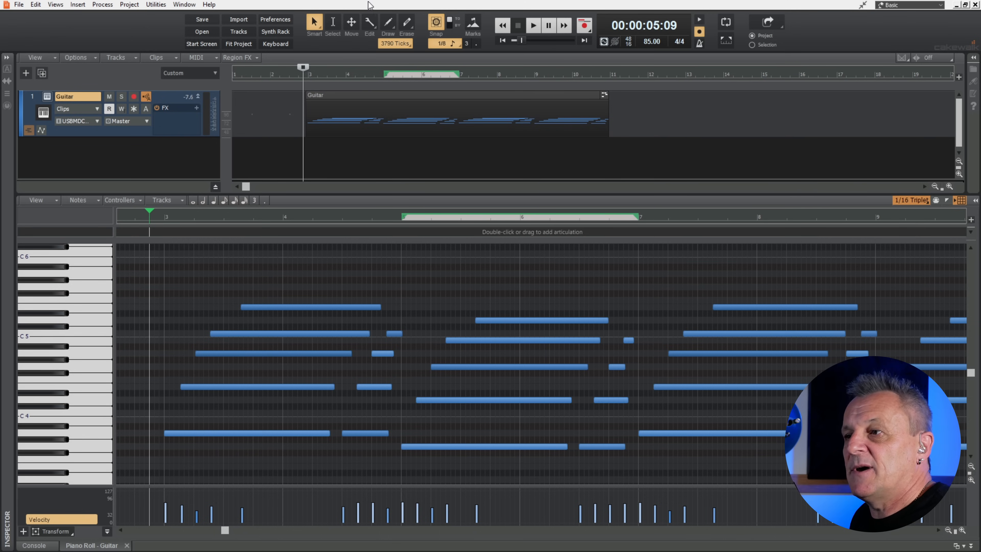
Step: Add a Sustain articulation from Ample Guitar Martin's Main Articulations group, spanning measure 3 to the third beat of measure 4
scroll(387, 347, "down", 4)
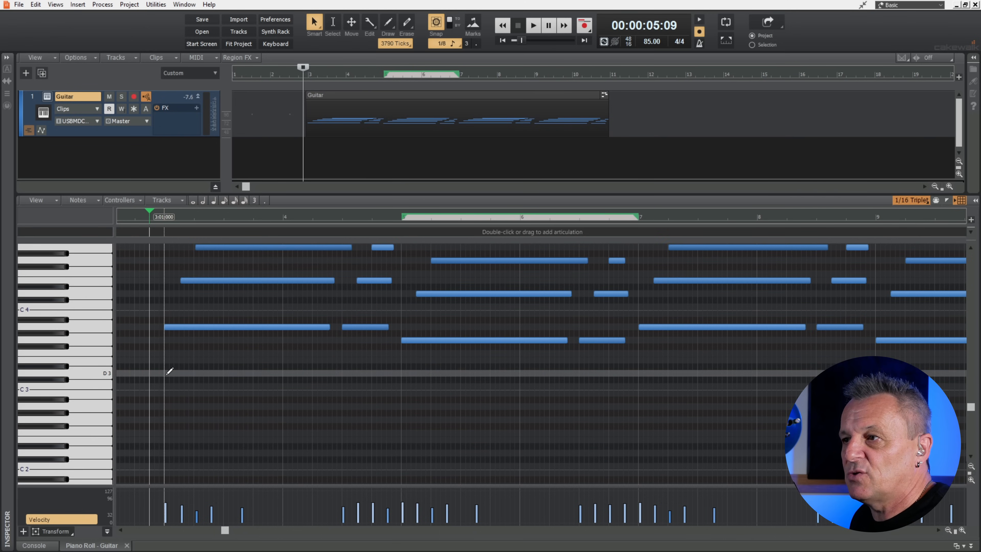
scroll(184, 409, "up", 1)
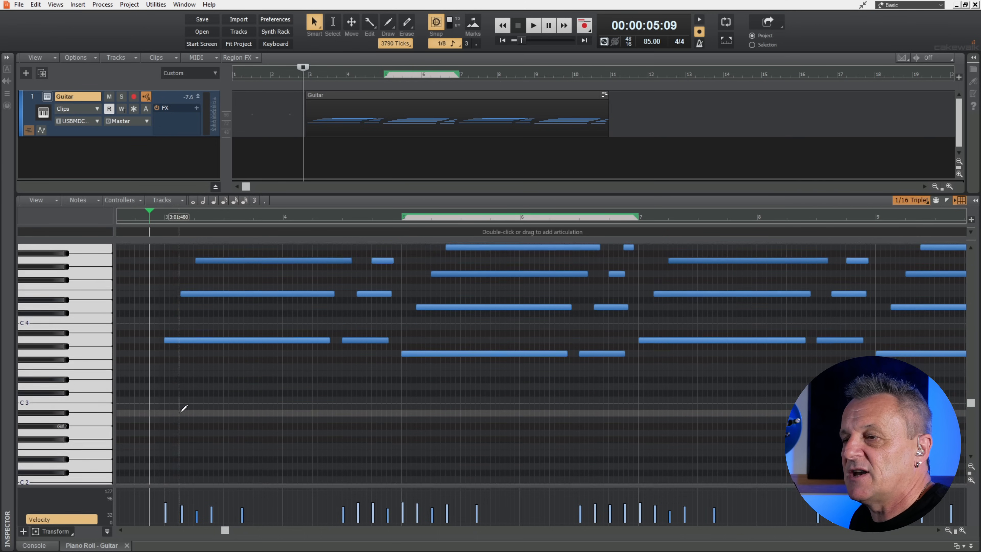
scroll(189, 418, "up", 5)
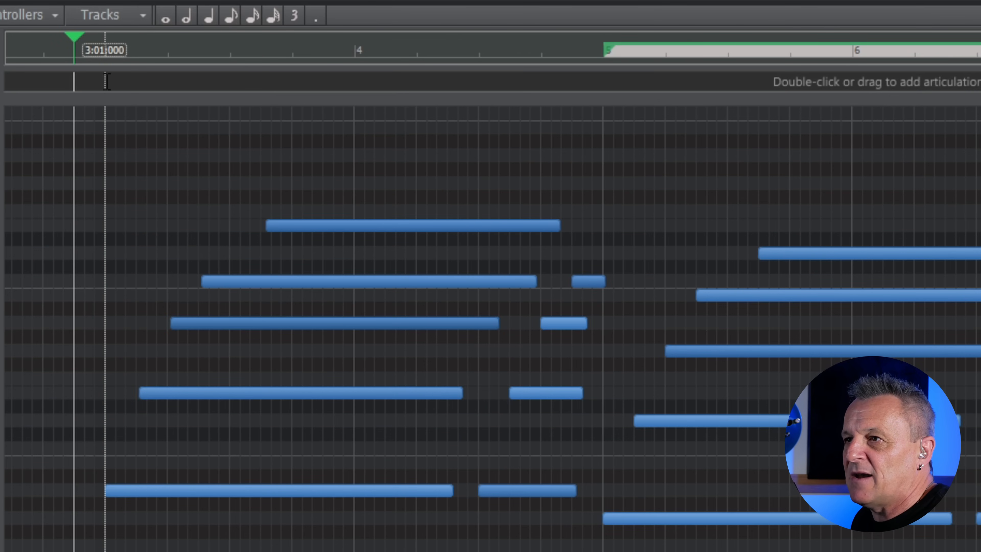
left_click_drag(106, 82, 478, 80)
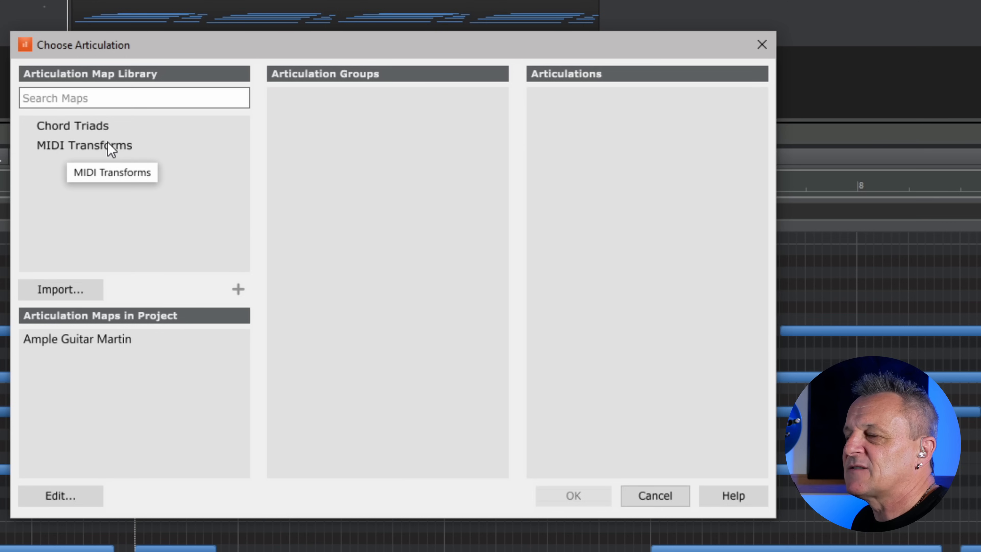
left_click(88, 348)
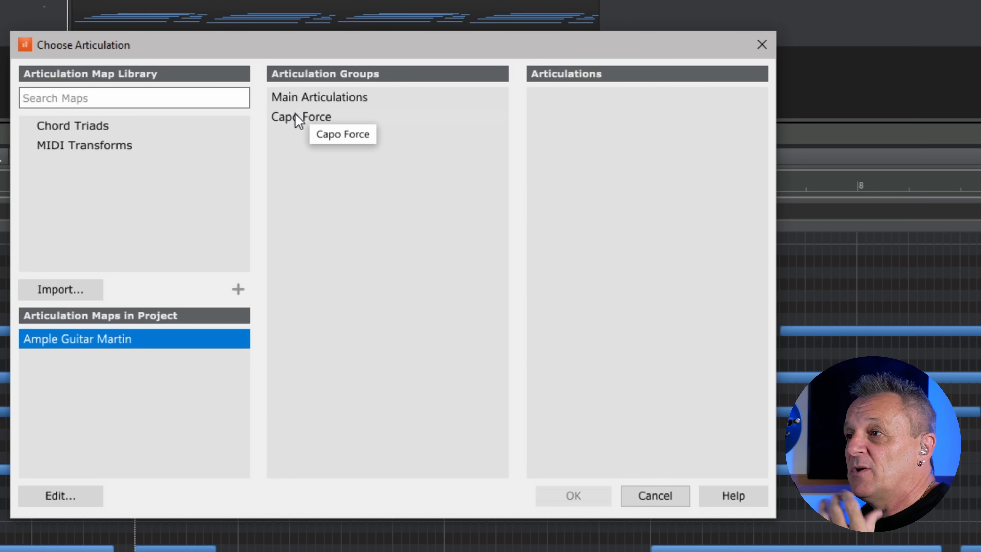
left_click(332, 103)
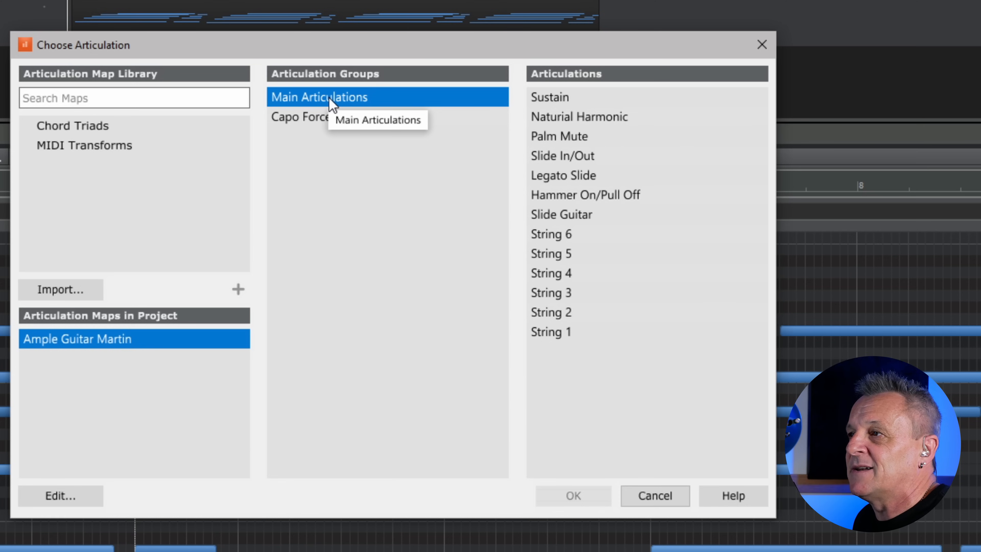
left_click(553, 101)
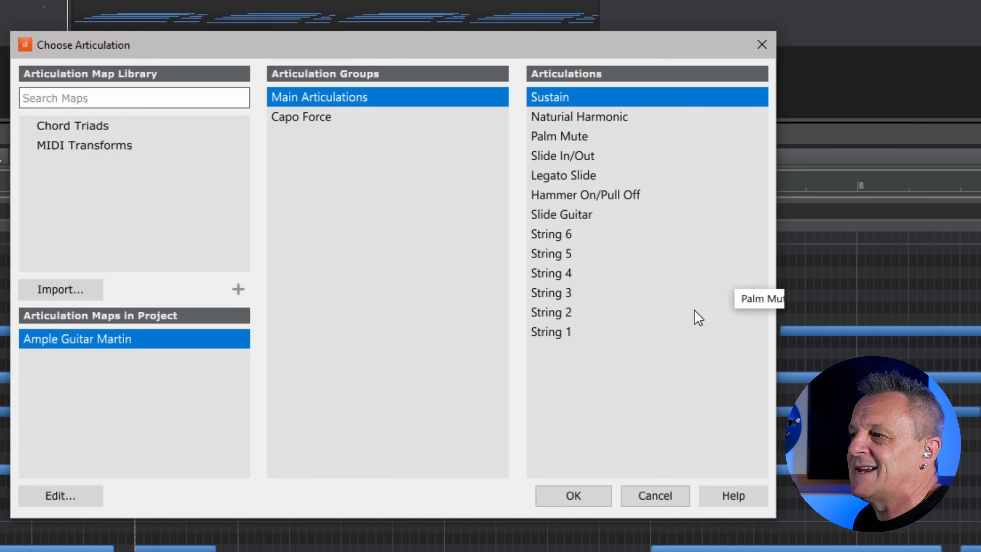
left_click(584, 495)
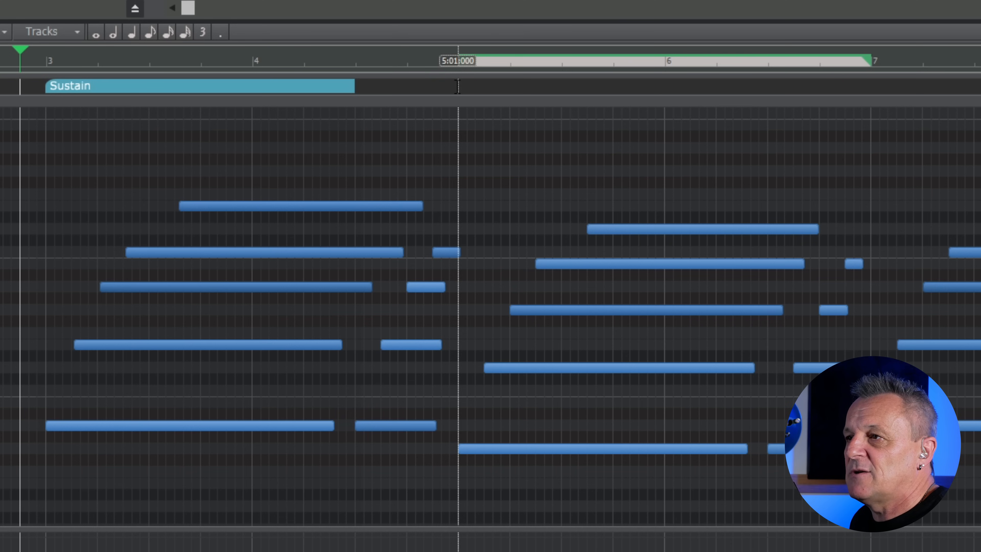
Step: Add a second articulation from the third beat of measure 4 to measure 5 and reassign it to Palm Mute
left_click_drag(458, 86, 361, 88)
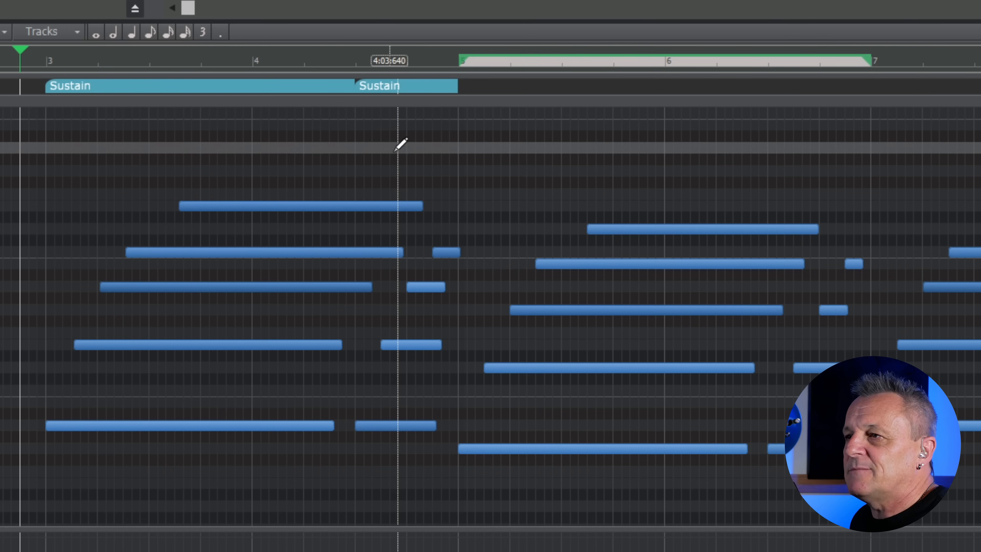
right_click(390, 85)
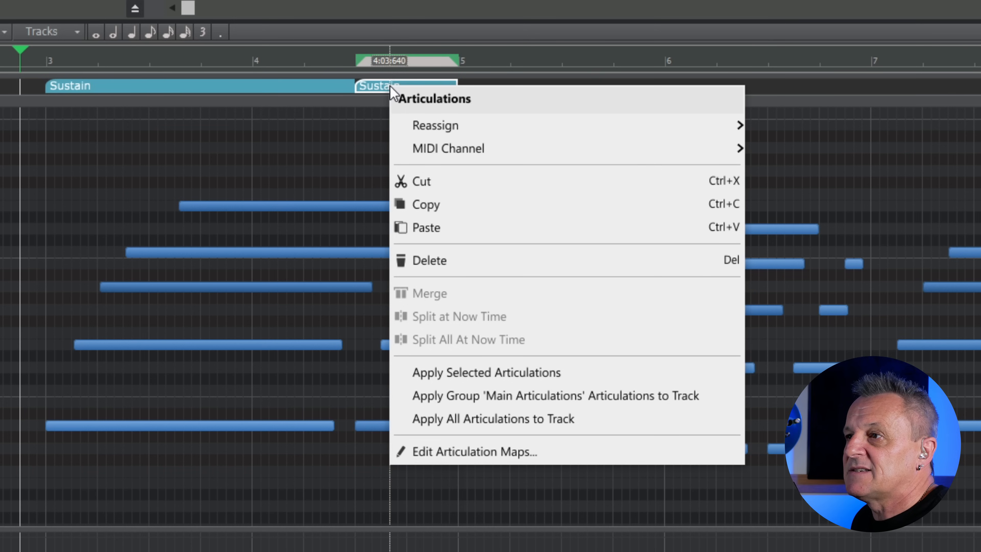
mouse_move(432, 128)
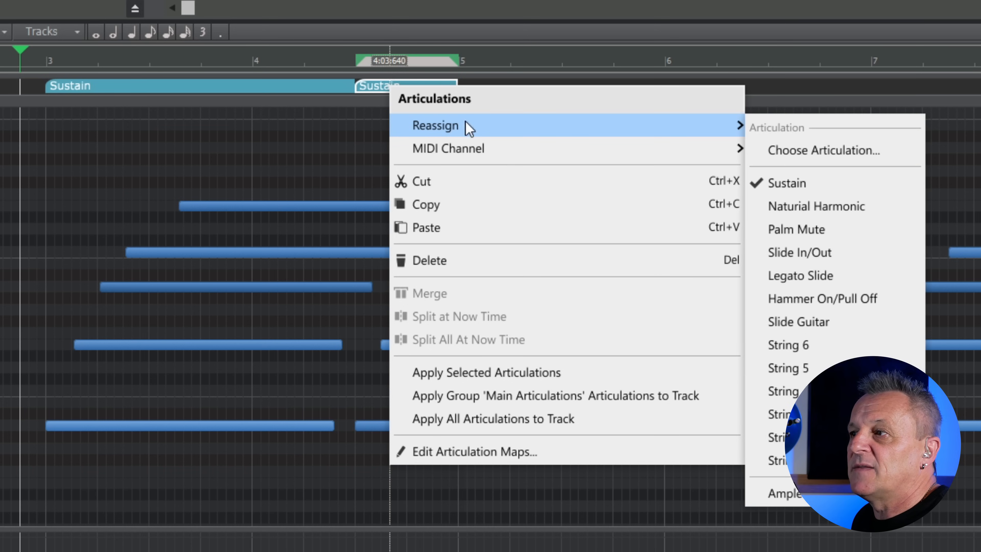
left_click(795, 230)
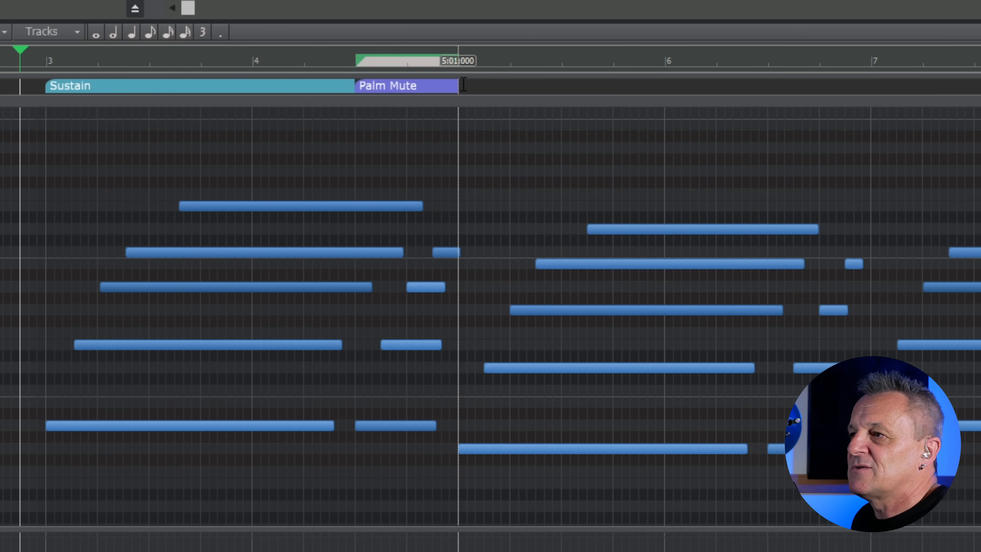
Step: Add a third articulation from measure 5 to measure 7 and reassign it to Sustain
left_click_drag(463, 84, 871, 85)
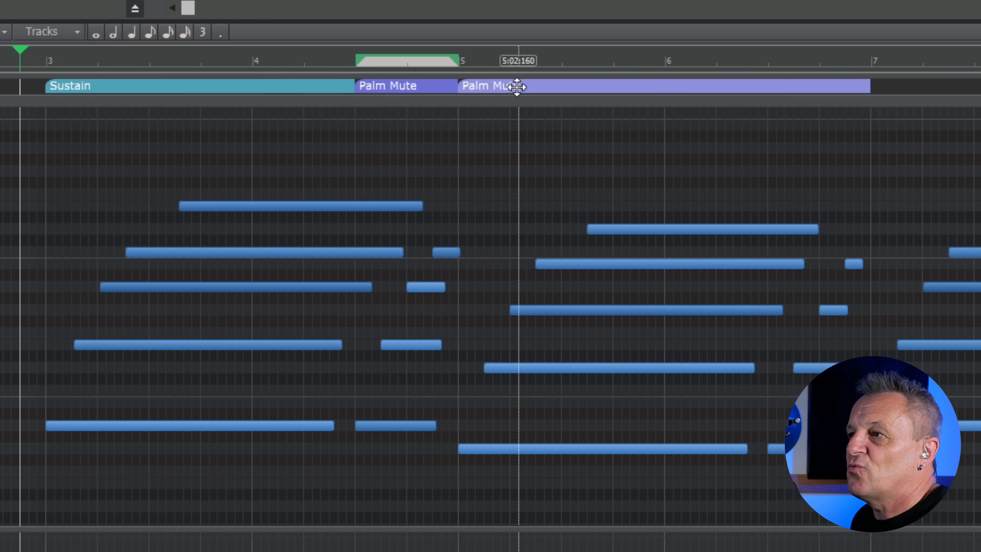
right_click(517, 87)
mouse_move(591, 131)
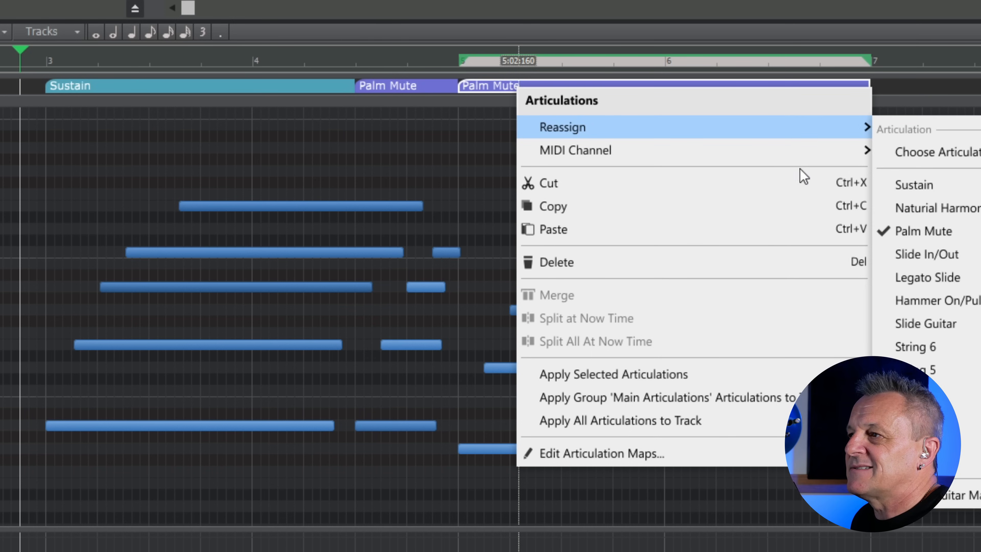
left_click(943, 188)
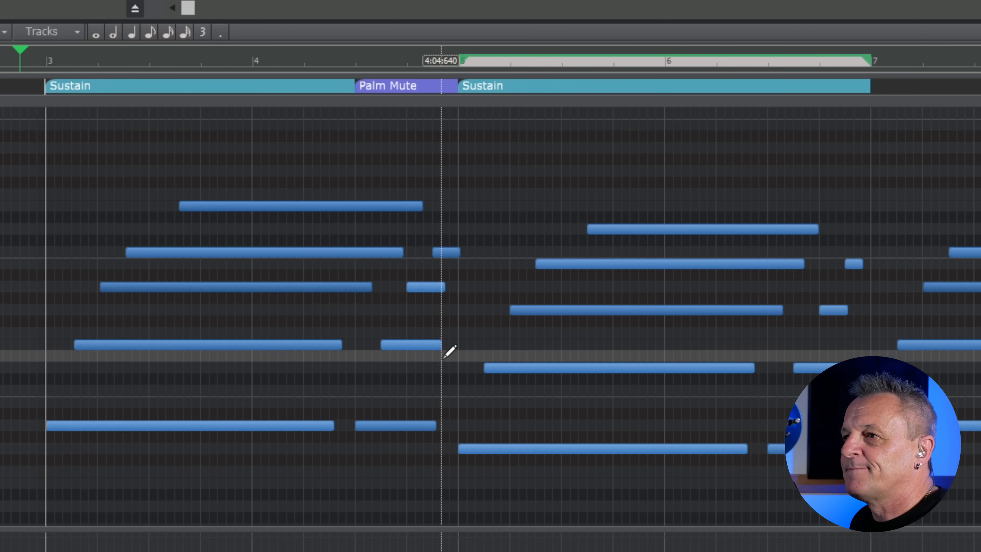
Step: Play the passage with its articulations from measure 3, stop playback, and check the lower octaves for keyswitch notes
key("space")
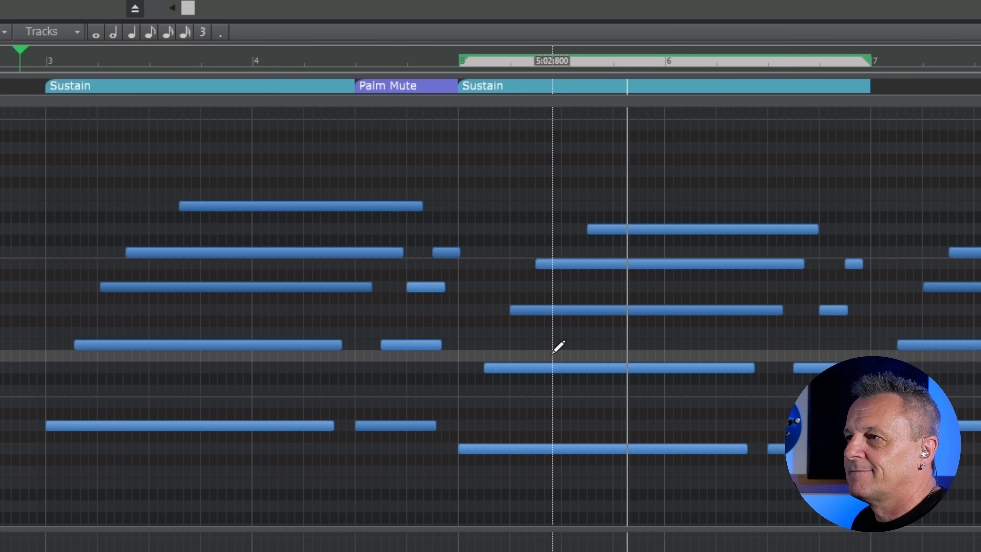
key("space")
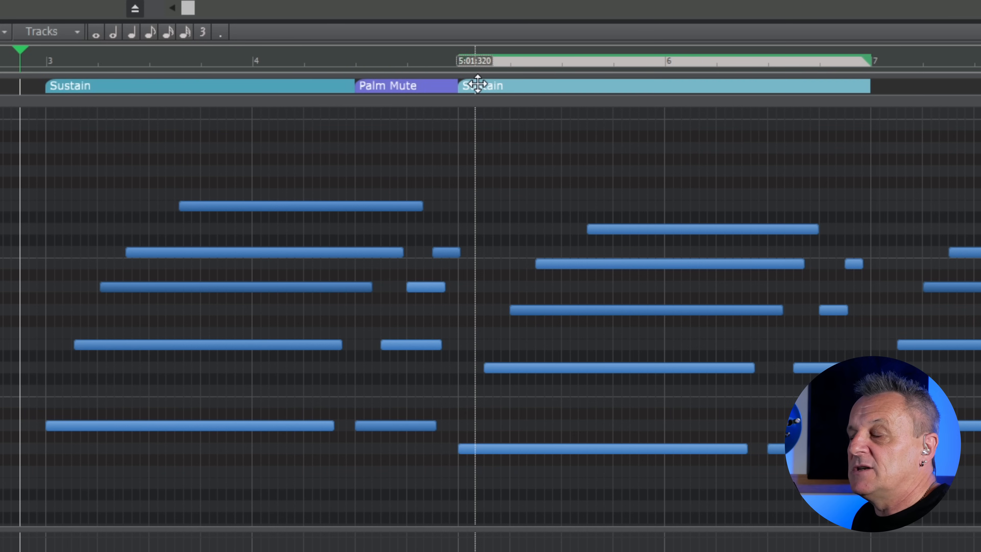
scroll(175, 335, "down", 5)
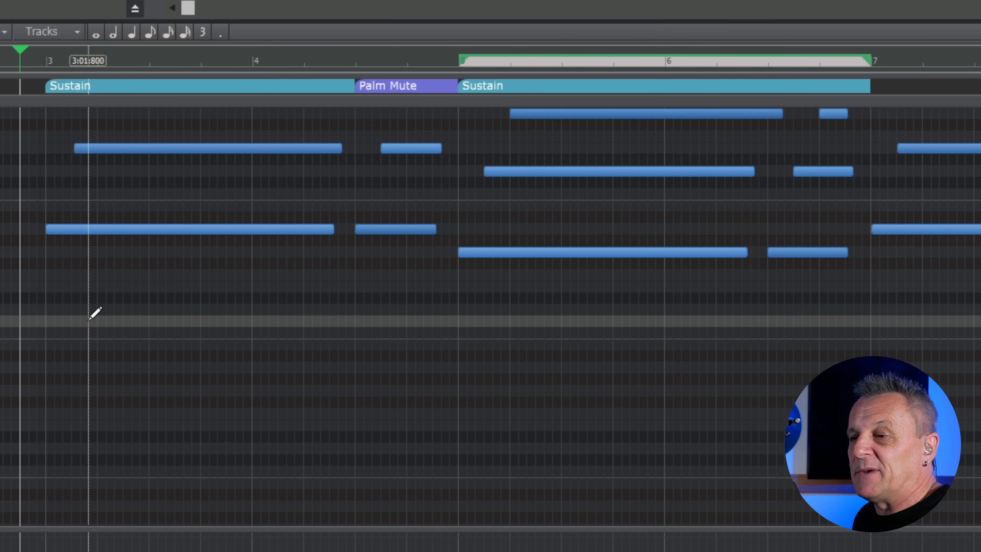
scroll(210, 449, "up", 5)
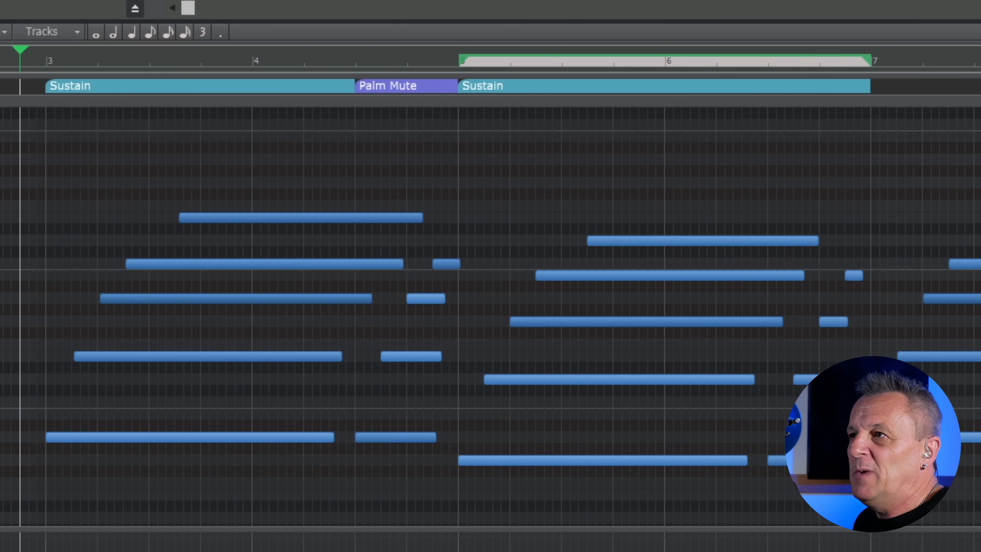
Step: Clear the selection and extend the first Sustain articulation's start slightly before measure 3
key("ctrl+a")
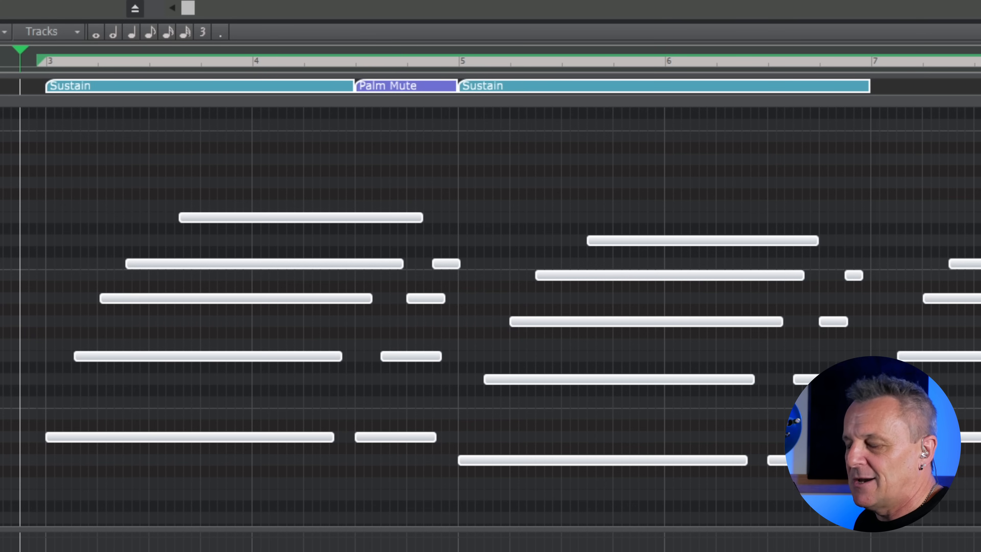
left_click(91, 191)
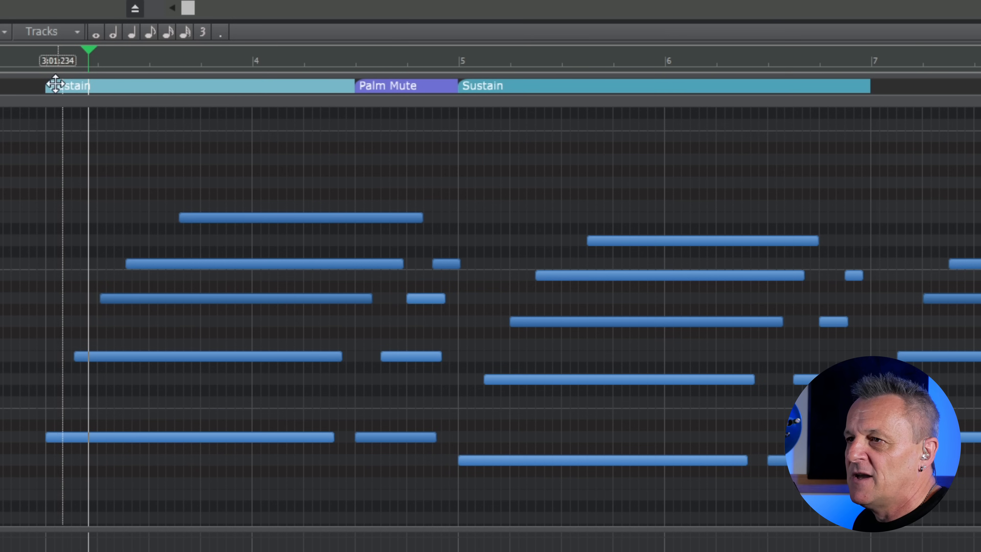
left_click_drag(45, 89, 40, 88)
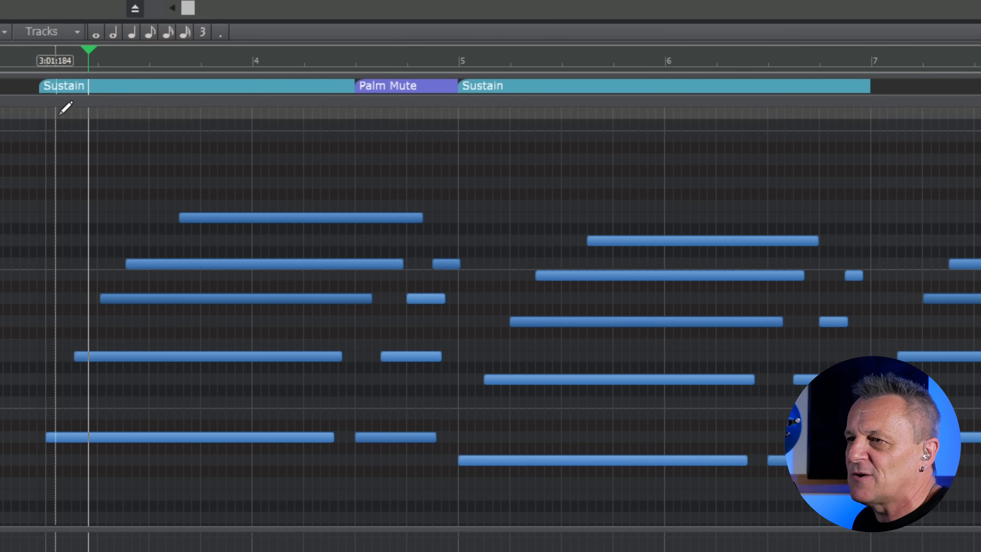
Step: Quantize all notes in the Guitar clip to 1/16 at 100 percent strength
key("ctrl+a")
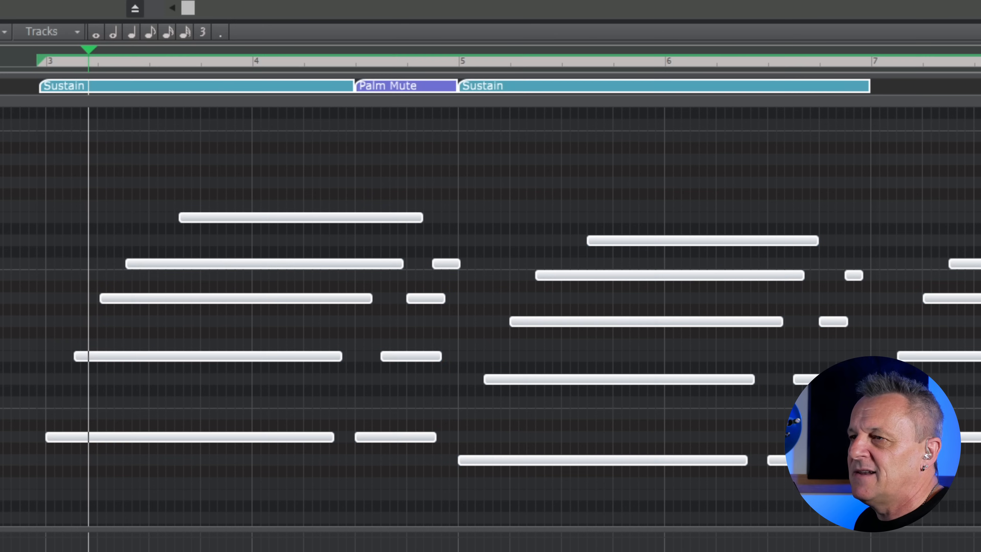
key("q")
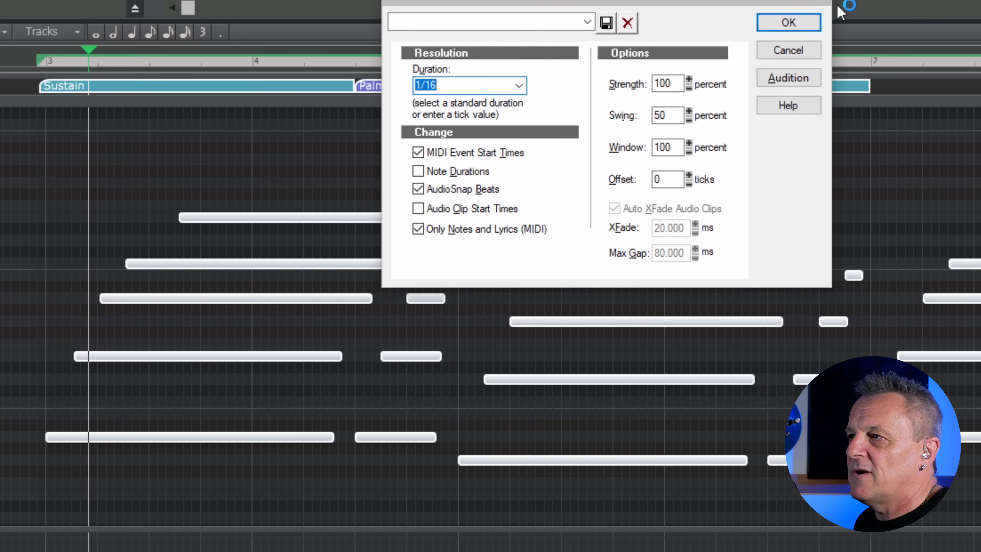
left_click(787, 23)
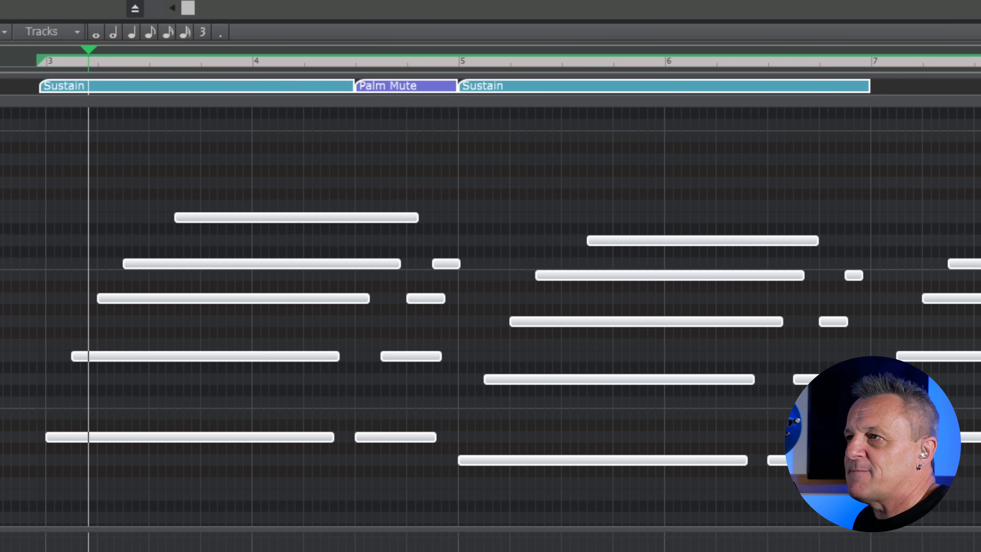
Step: Delete the stray note just before measure 3 and move the first Sustain articulation's start back to measure 3
left_click(41, 87)
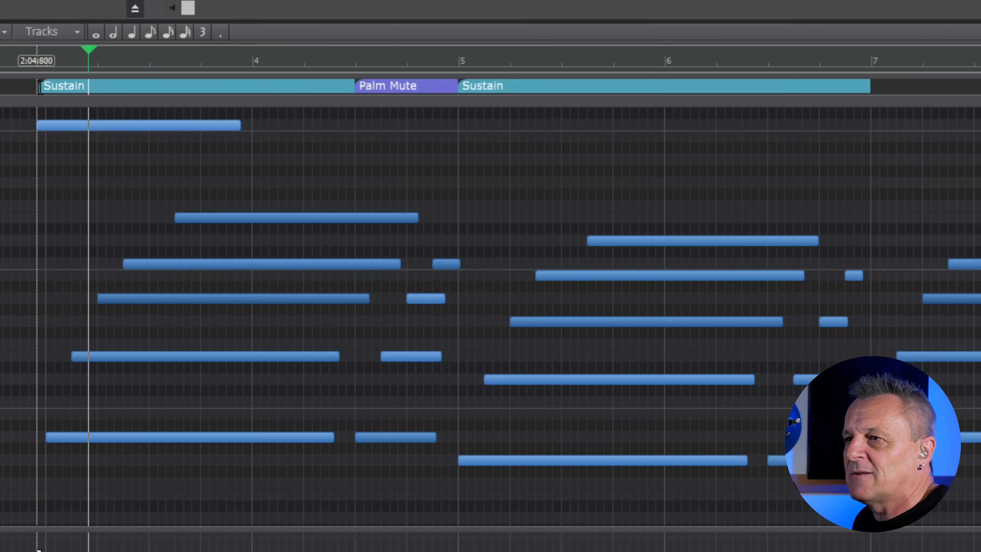
key("space")
key("Delete")
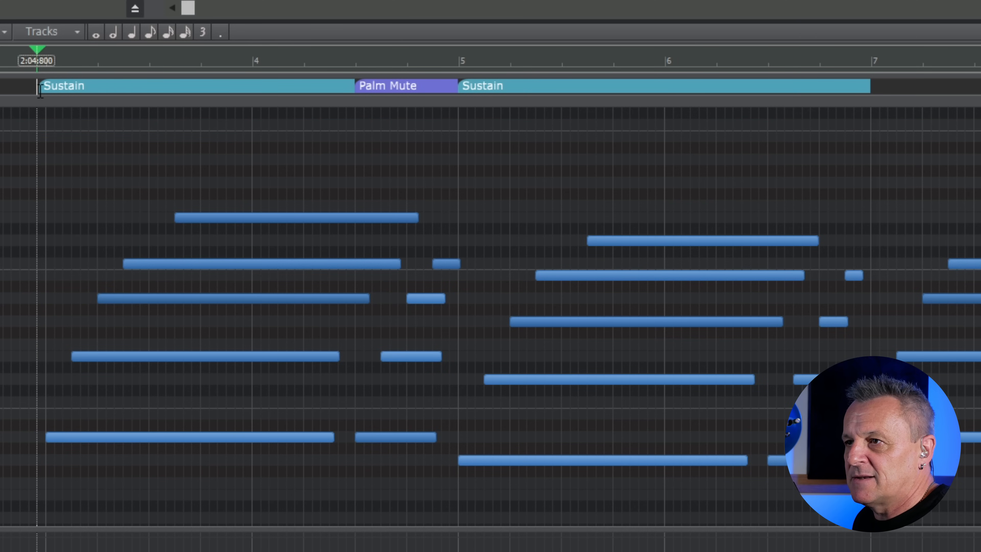
left_click_drag(40, 88, 47, 88)
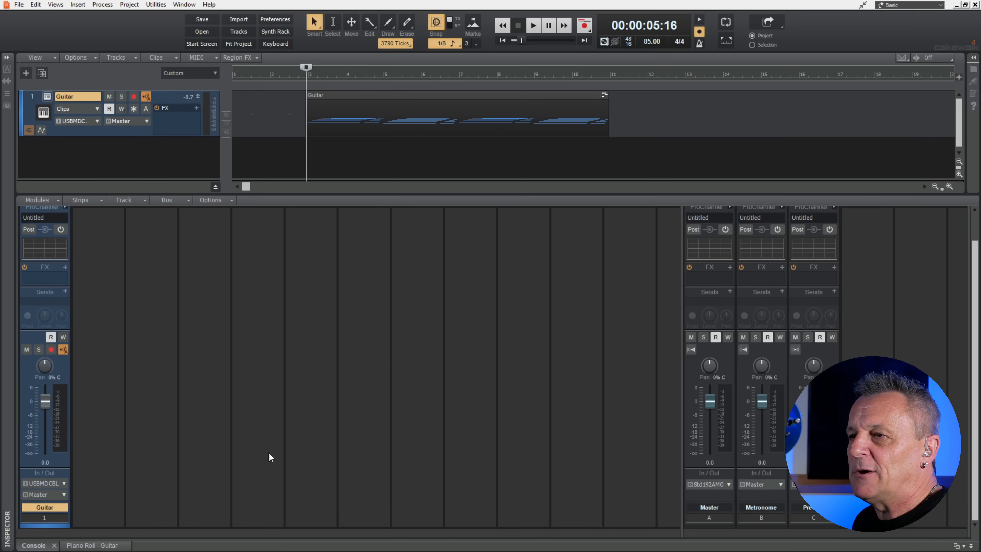
Step: Enlarge the Piano Roll's articulation area and add Capo Force 4 from the Ample Guitar Martin map over the first beat of measure 3
left_click(92, 546)
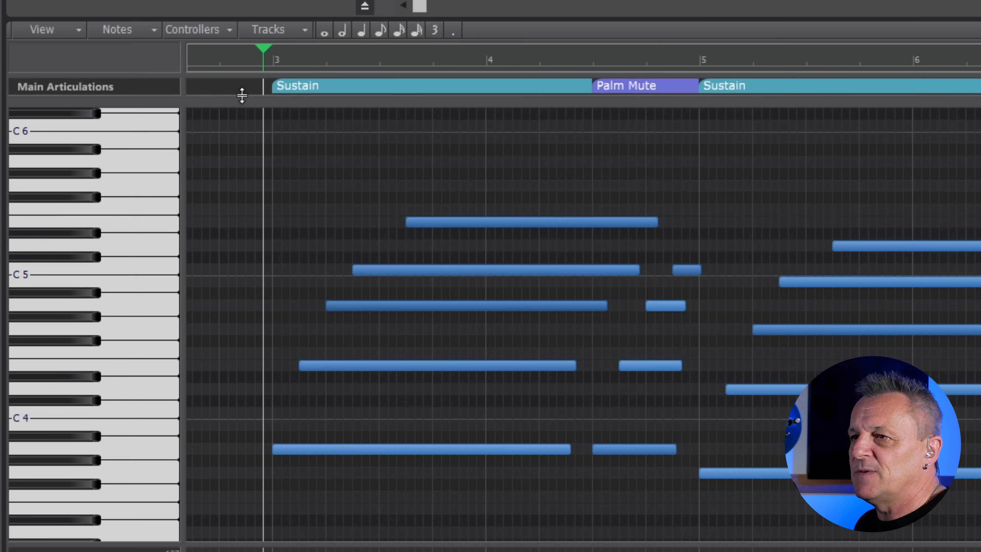
left_click_drag(242, 95, 242, 131)
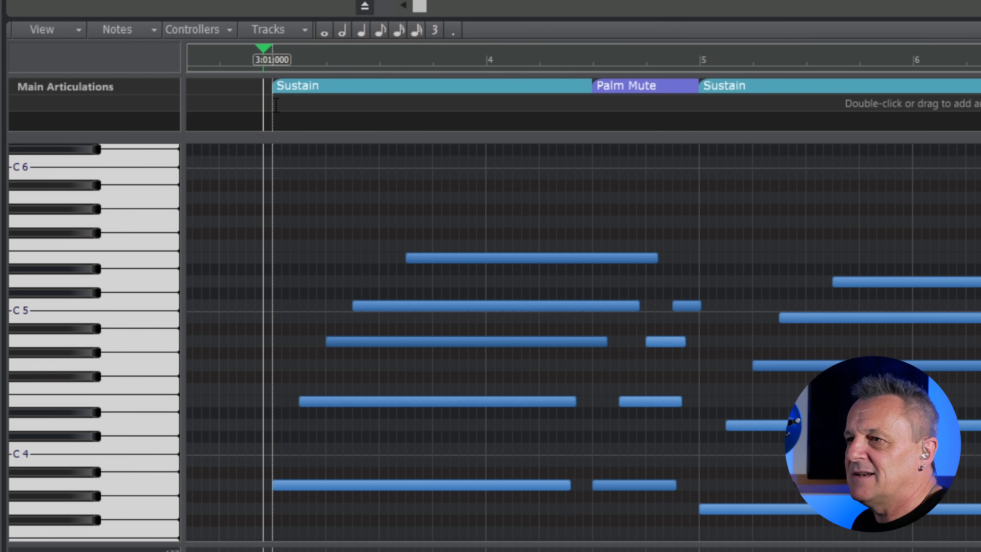
left_click_drag(272, 104, 326, 104)
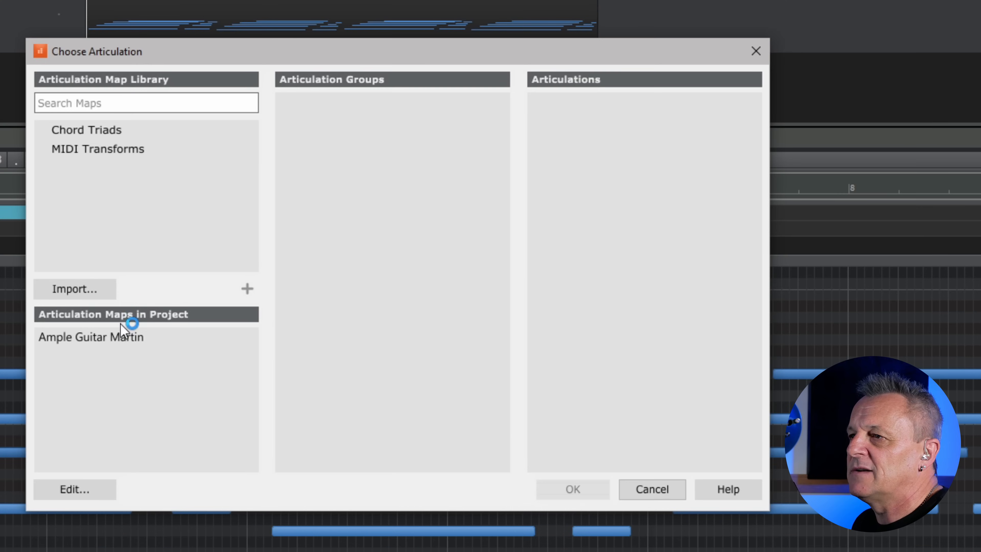
left_click(89, 338)
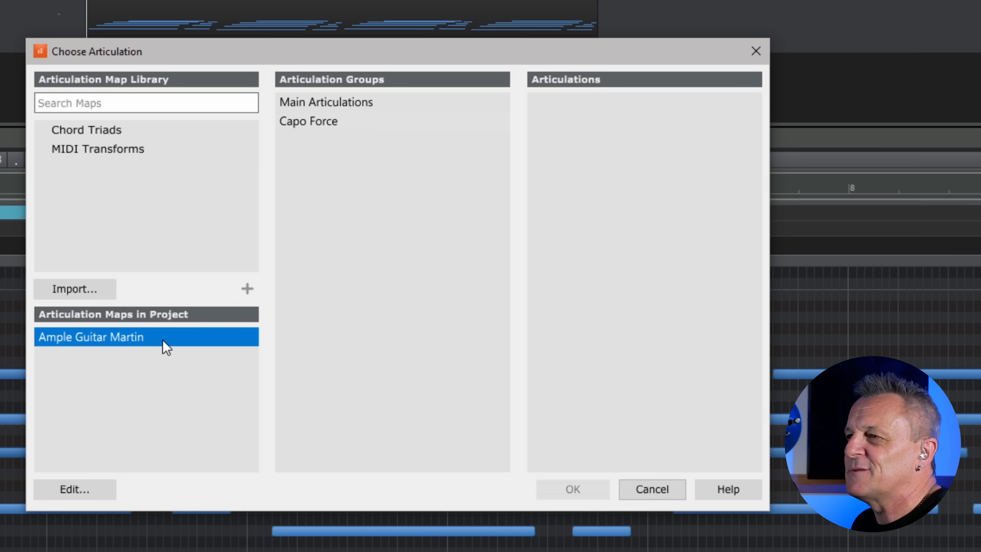
left_click(319, 127)
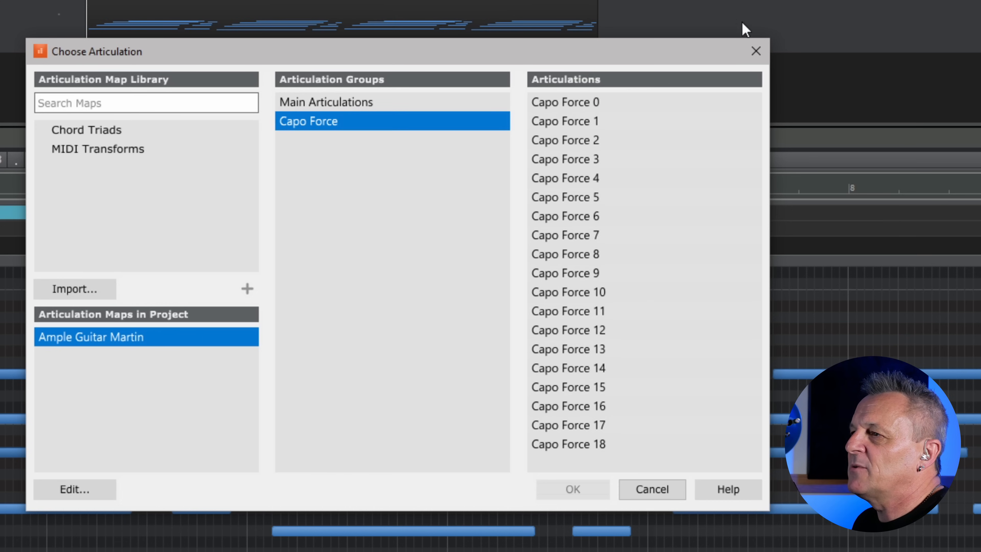
left_click(557, 179)
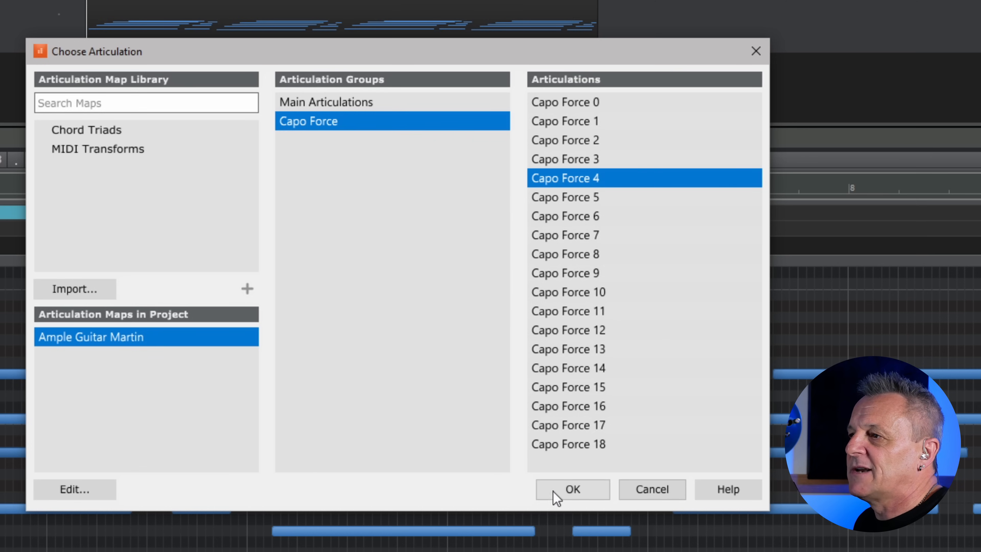
left_click(572, 489)
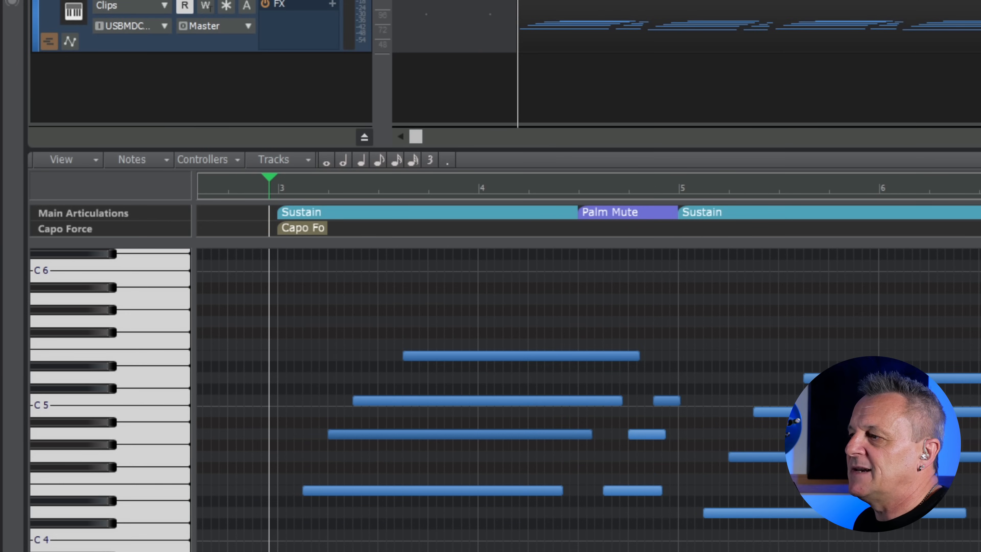
Step: Add a second Capo Force articulation over the second beat of measure 3 and reassign it to Capo Force 6
key("ctrl+Right")
key("ctrl+Right")
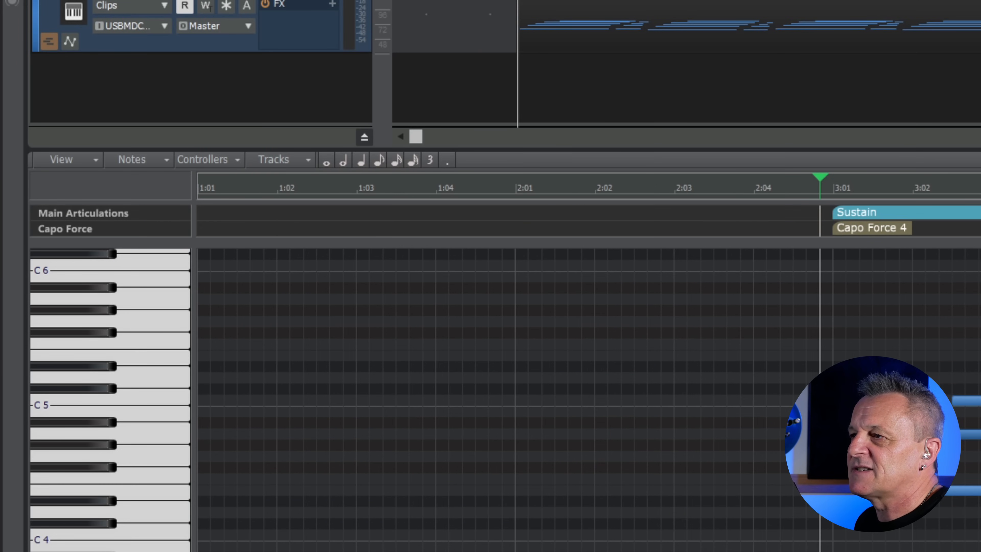
scroll(567, 400, "right", 5)
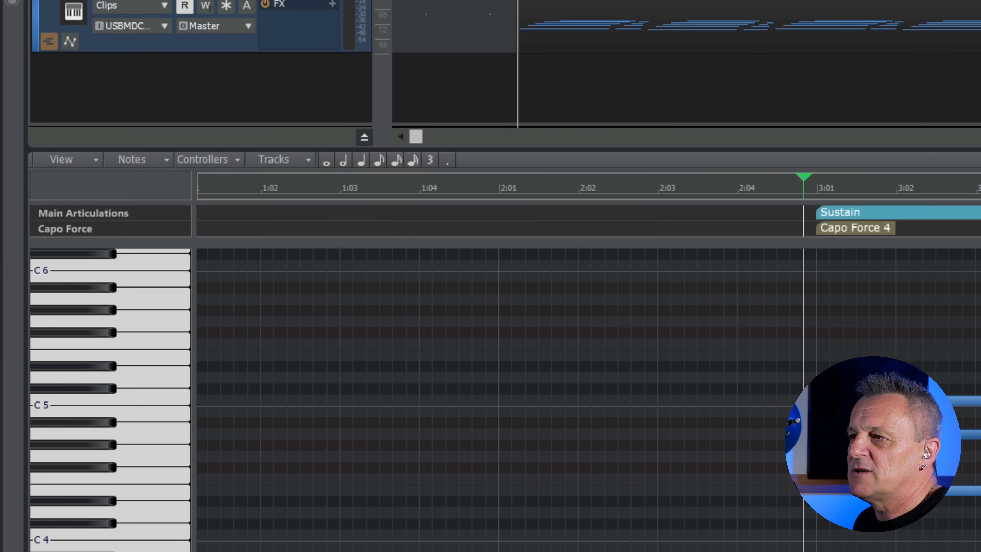
scroll(567, 400, "right", 1)
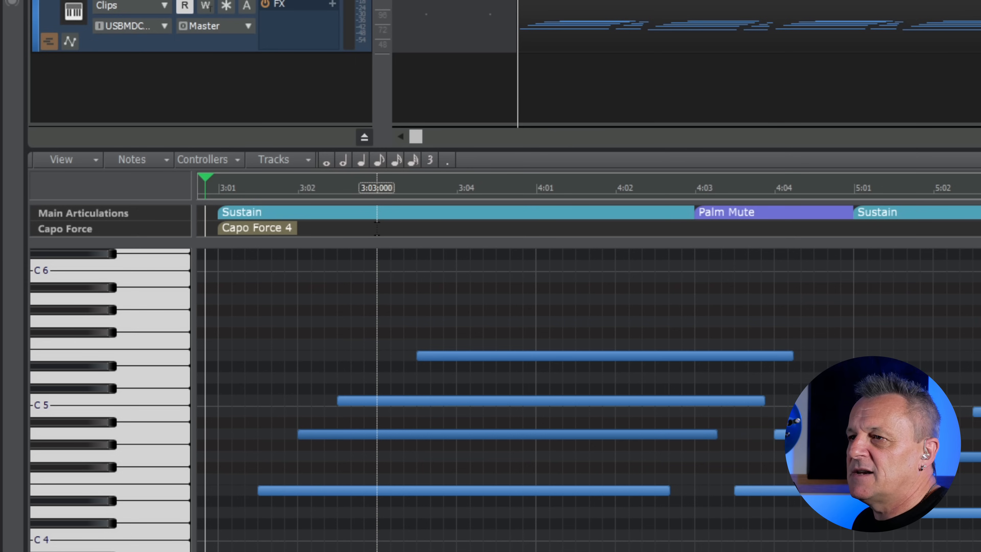
left_click_drag(377, 228, 302, 236)
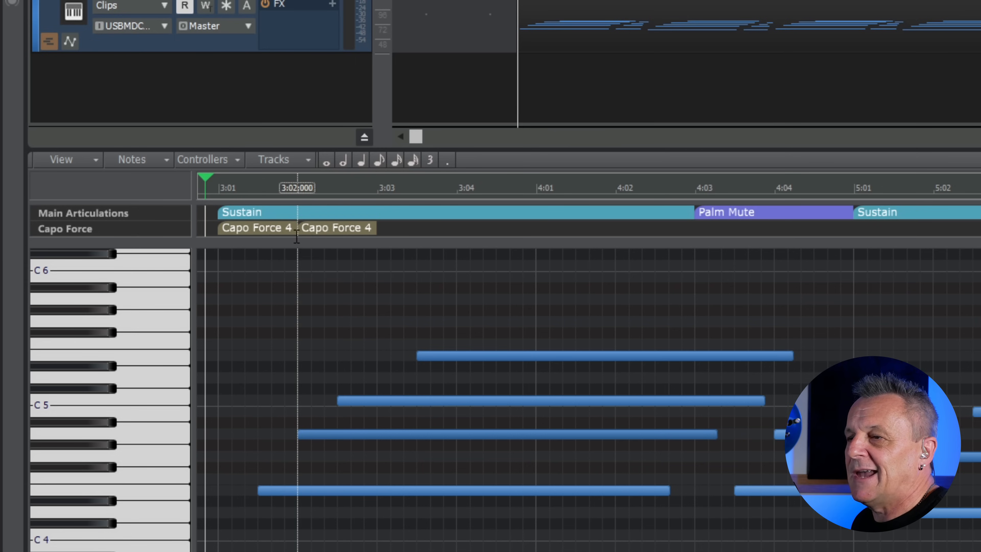
right_click(327, 226)
mouse_move(423, 272)
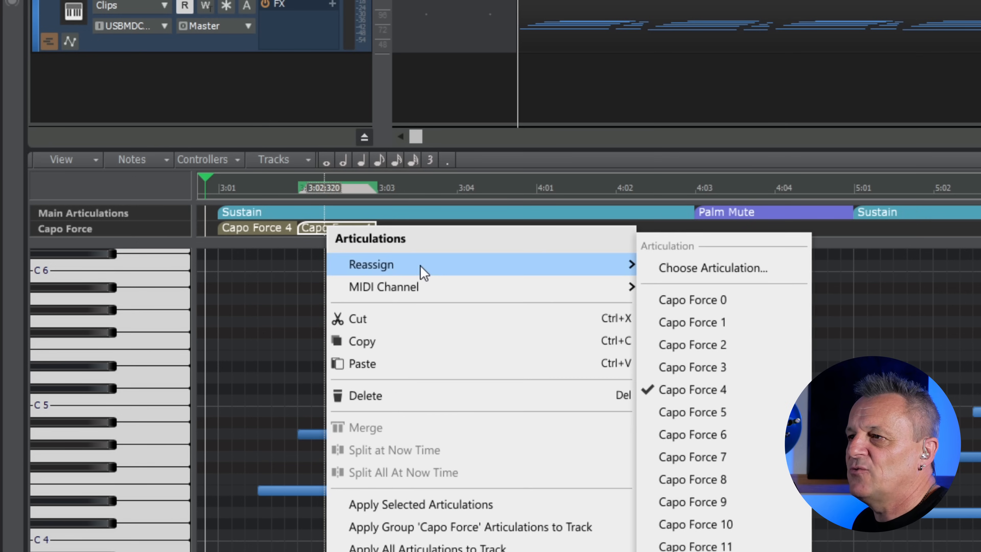
left_click(700, 435)
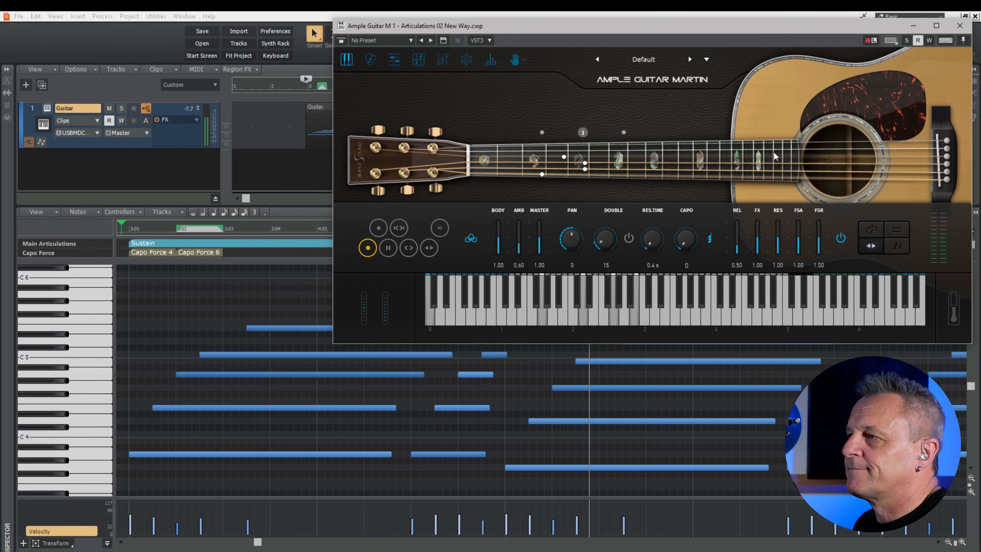
Step: Stop playback and close the Ample Guitar M plug-in window
key("space")
left_click(960, 26)
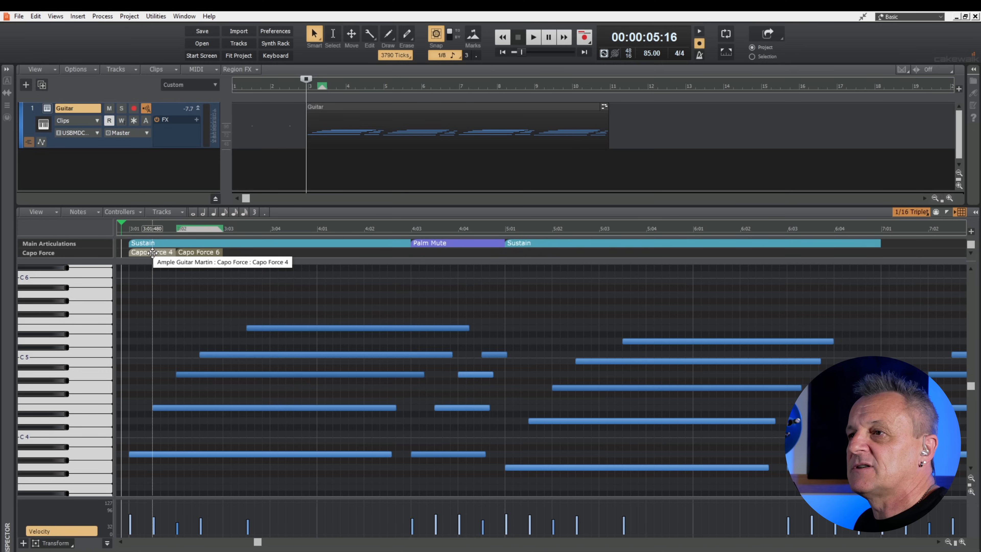
left_click(145, 244)
left_click(154, 251)
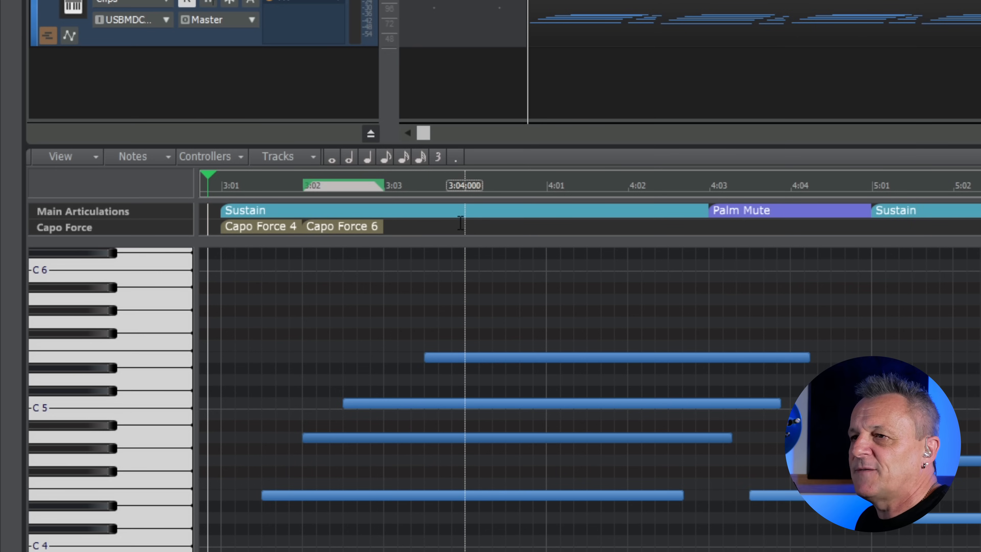
Step: Draw a Capo Force articulation from 3:04 to about 4:01:640, try reassigning it to Palm Mute, and undo that reassignment
left_click_drag(465, 228, 601, 227)
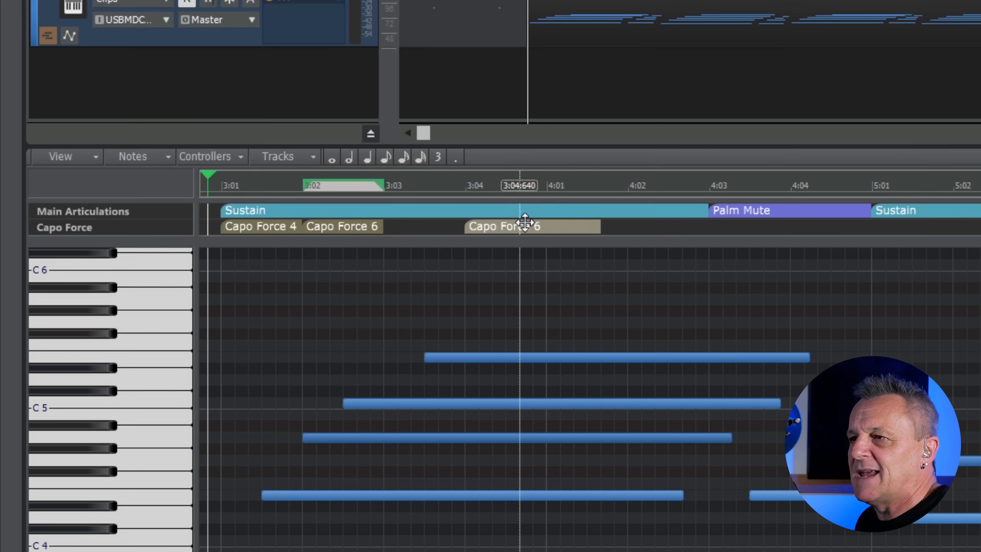
right_click(525, 228)
mouse_move(604, 271)
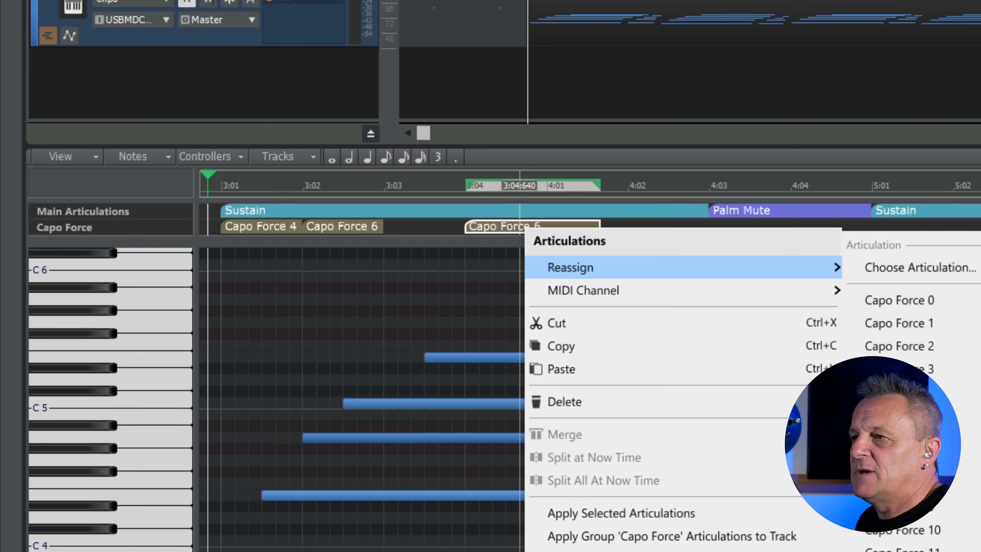
left_click(978, 483)
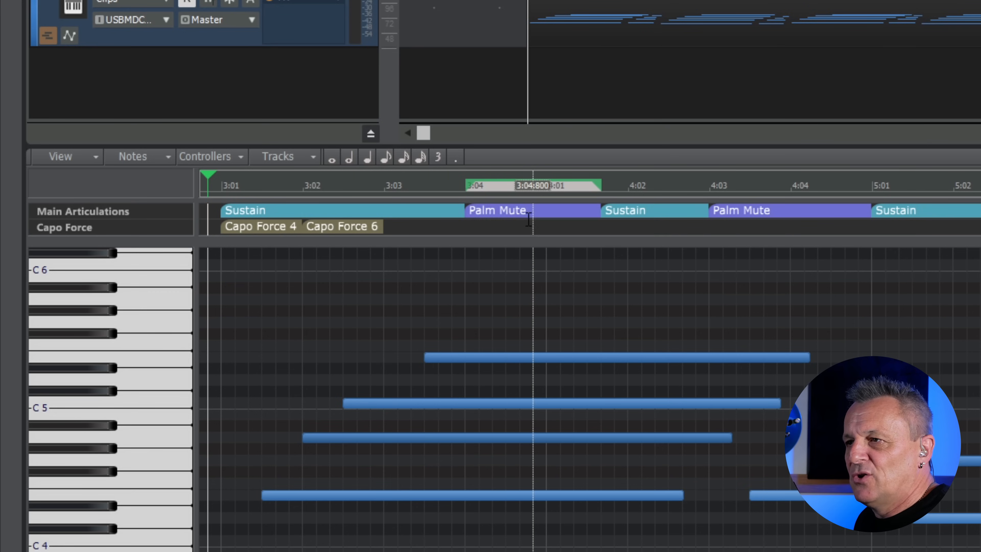
key("ctrl+z")
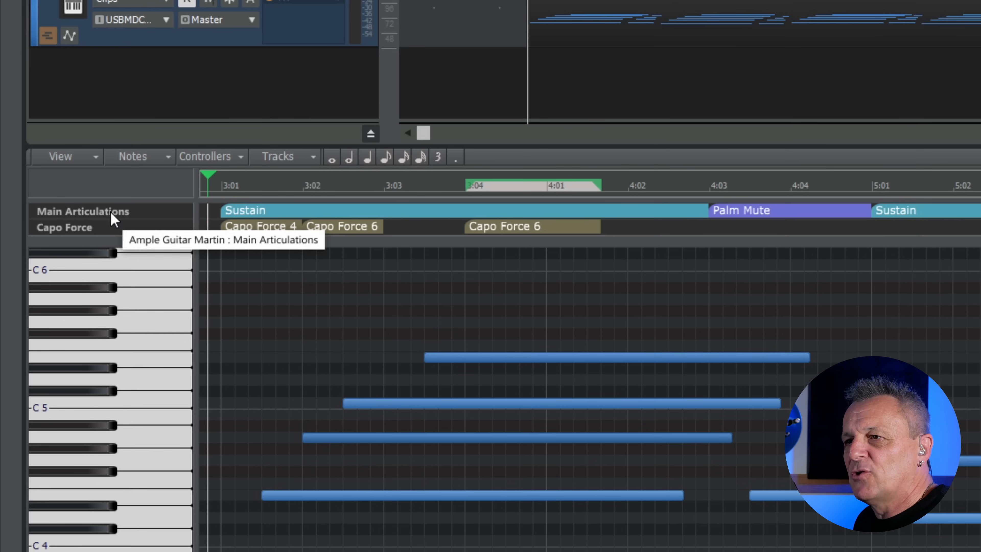
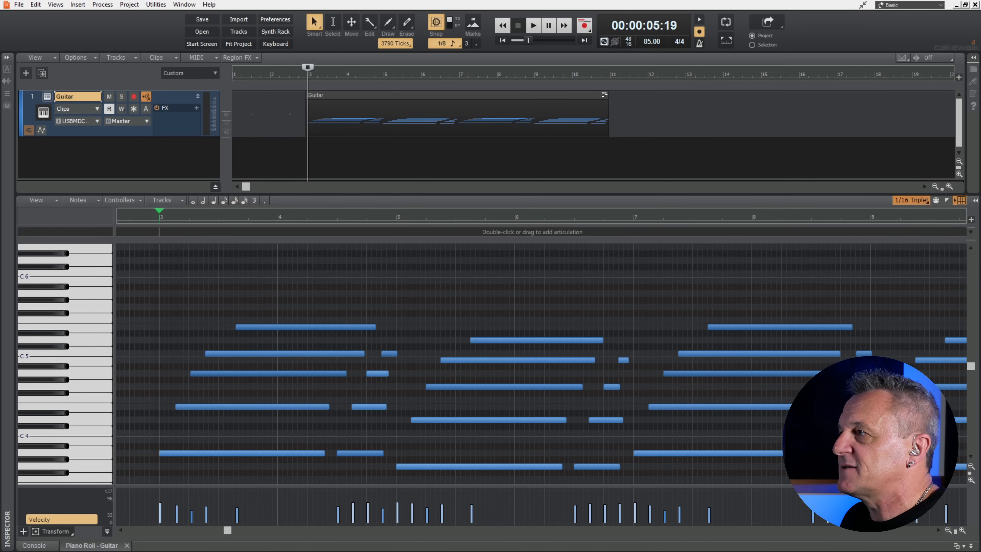
Step: Switch to Notepad and review the keyswitch note list in Martin Guitar.txt
key("alt+Tab")
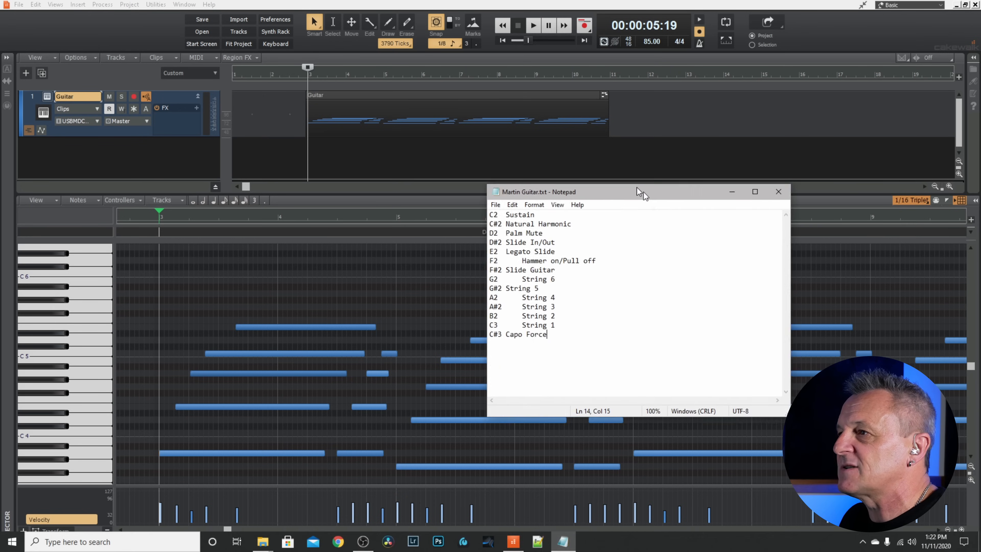
left_click_drag(639, 192, 665, 136)
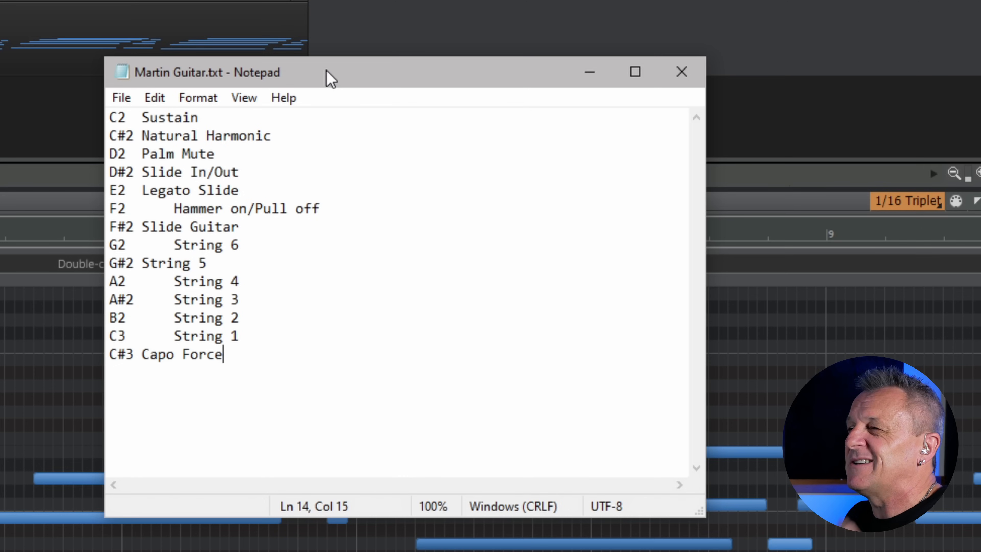
left_click_drag(326, 71, 325, 61)
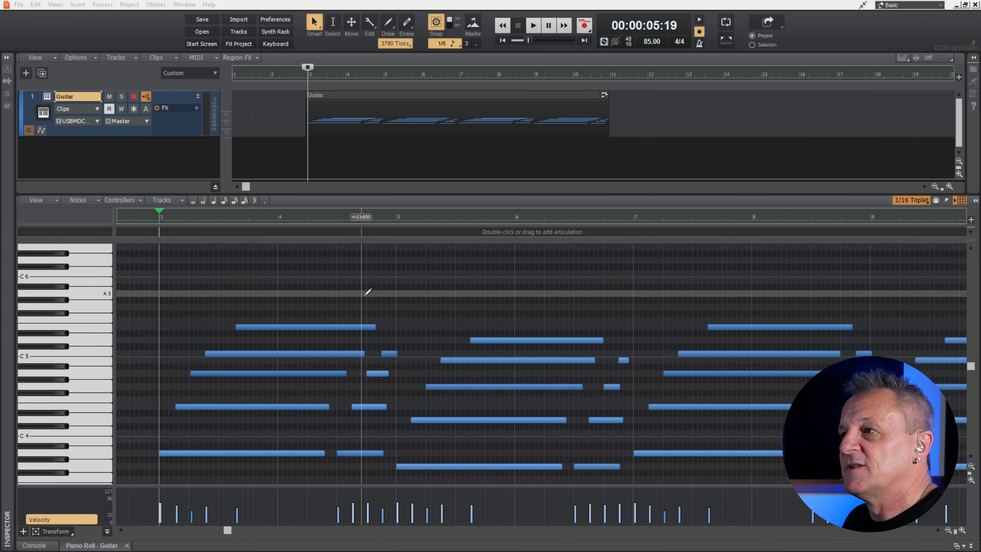
Step: Open the Articulation Map Editor and create a new project articulation map named Guitar
double_click(544, 231)
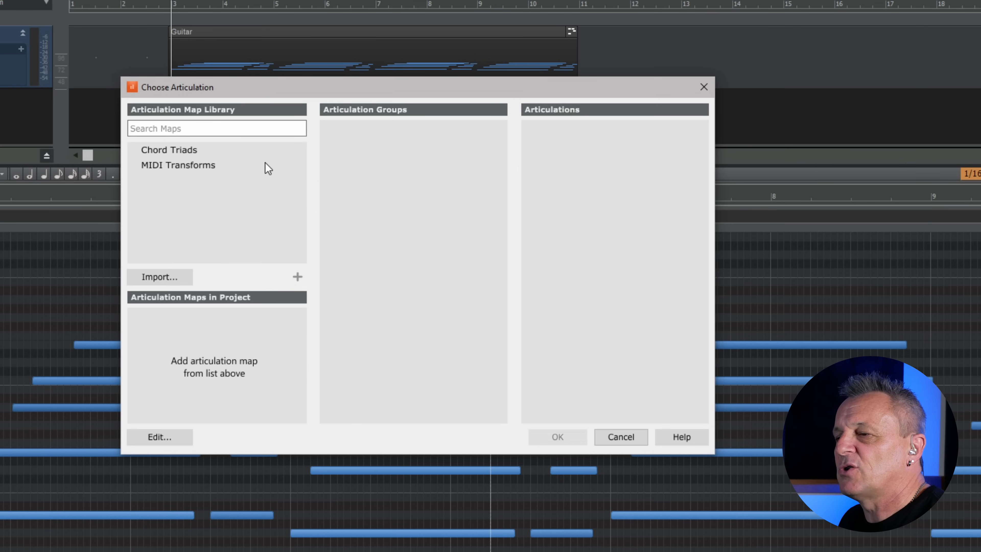
left_click(163, 438)
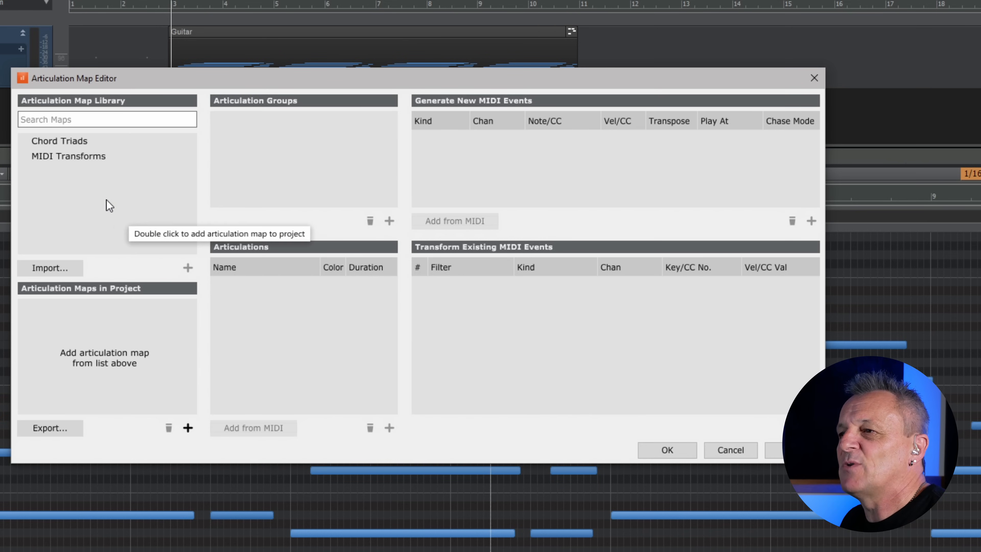
left_click(188, 428)
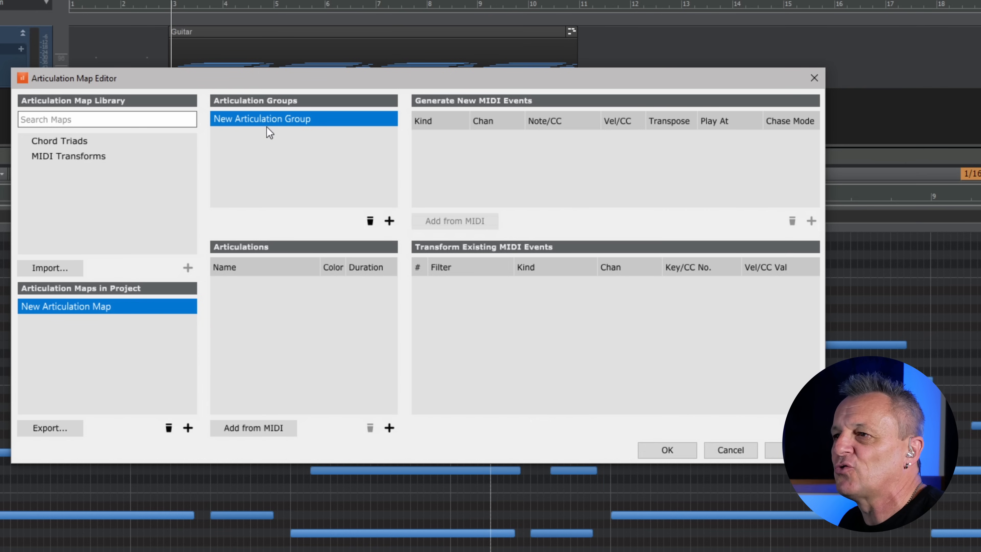
left_click(90, 305)
type("Guitar")
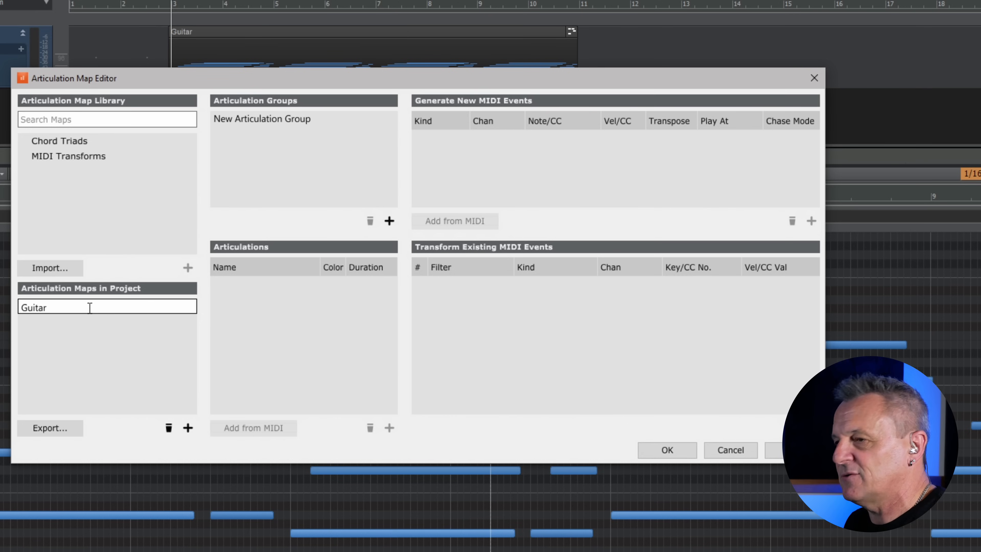
key("Return")
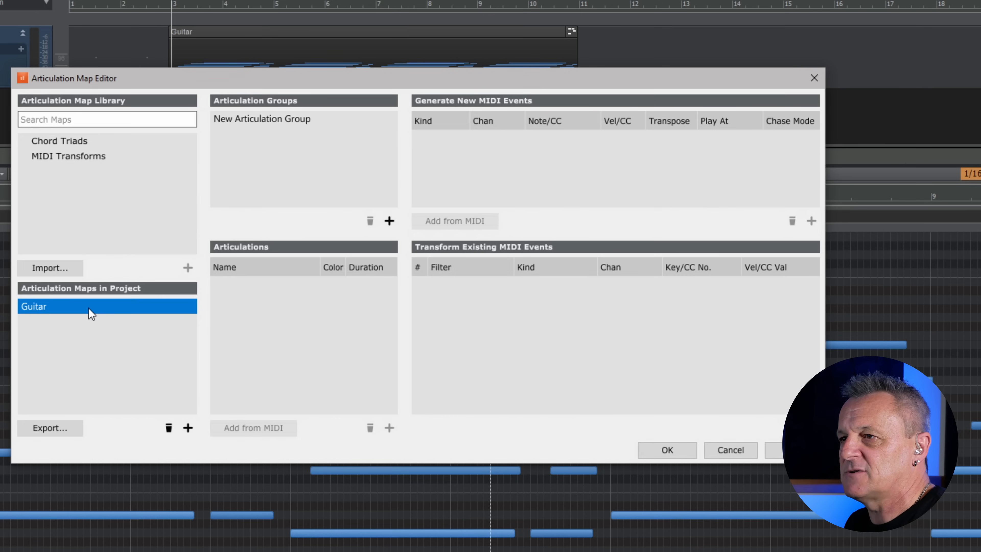
Step: Rename the Guitar map's new articulation group as Main
left_click(278, 119)
left_click(277, 117)
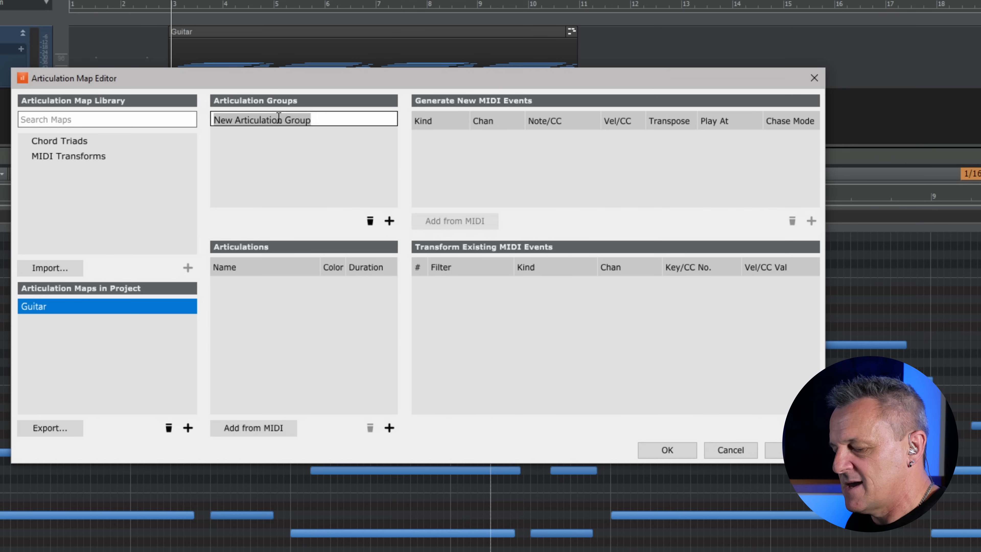
type("Main")
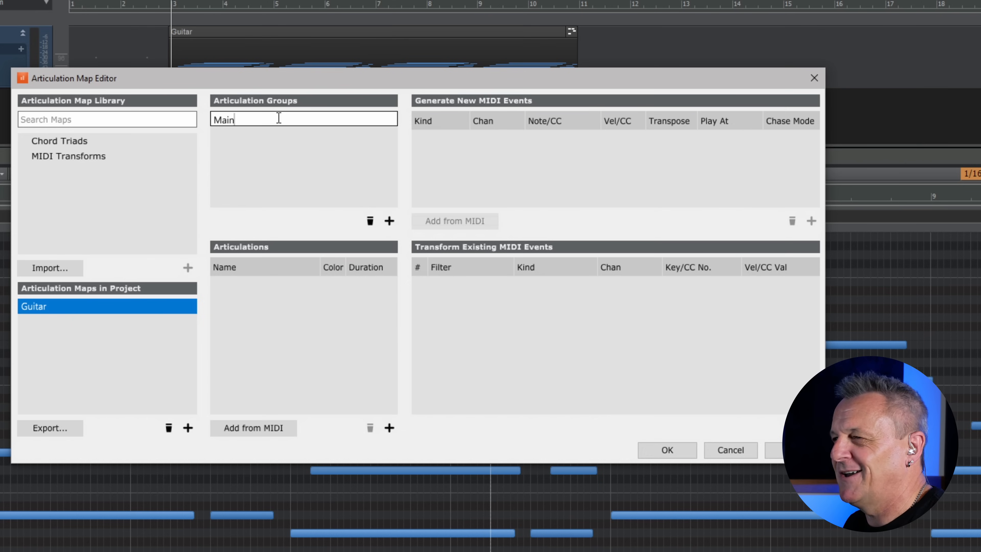
key("Return")
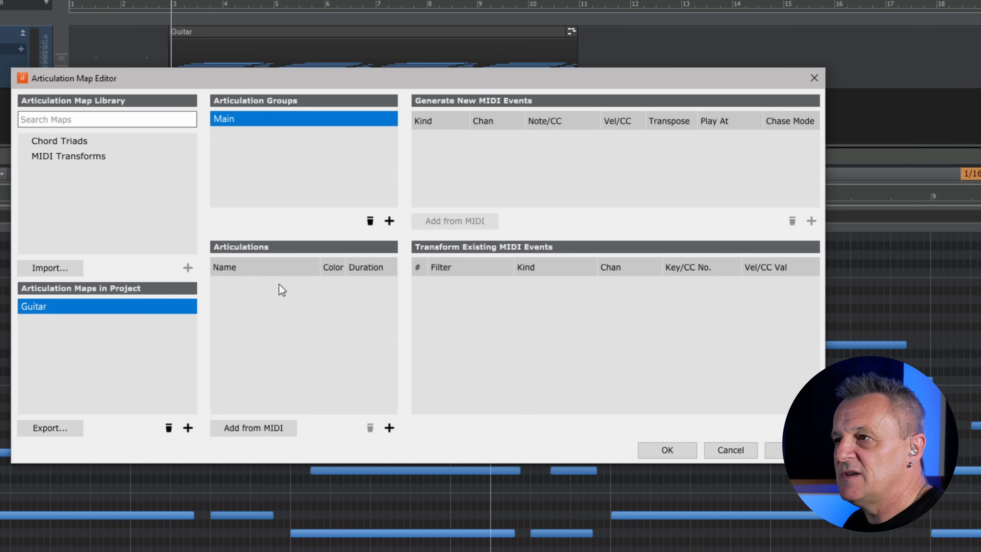
Step: Add an articulation from MIDI input using keyswitch note C2 to the Main group and name it Sustain
left_click(248, 429)
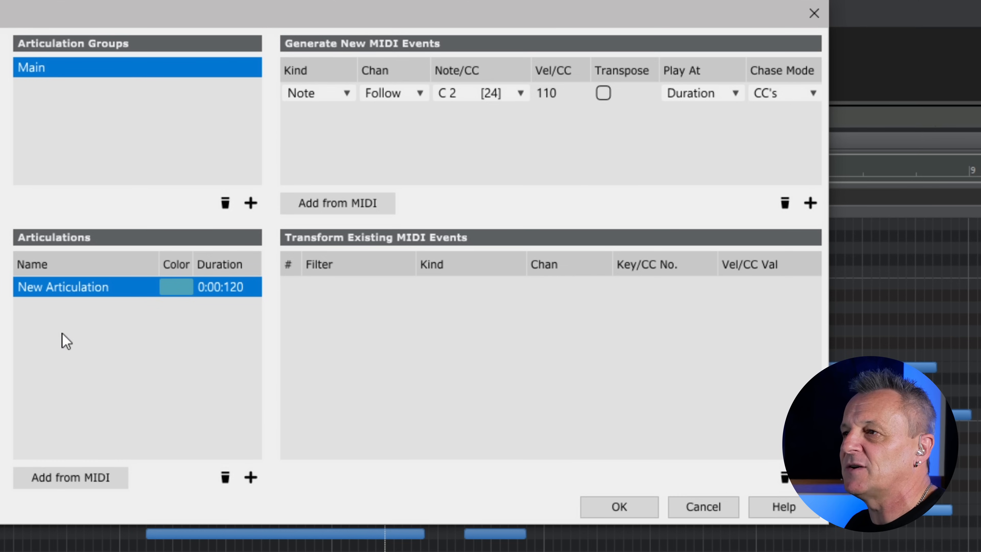
double_click(85, 287)
type("S")
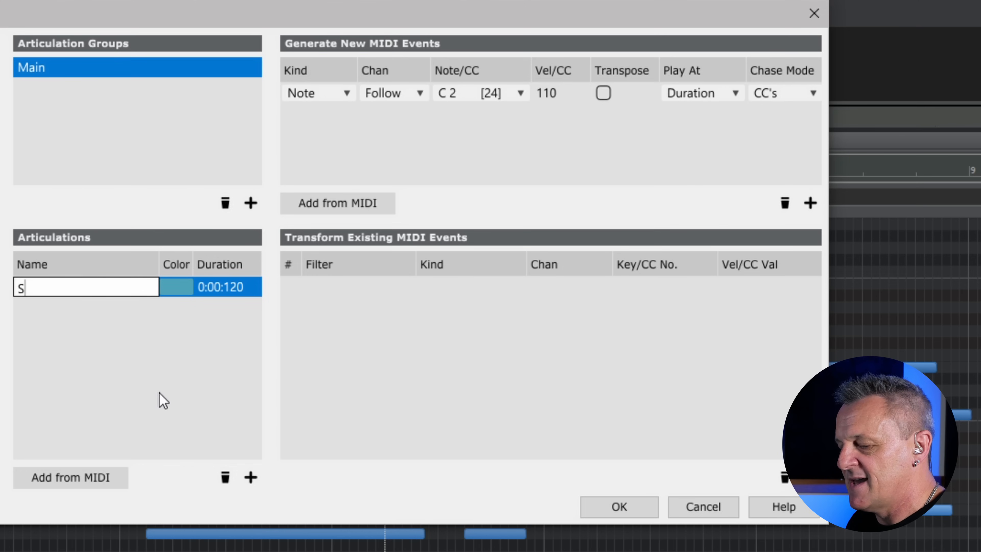
type("ustain")
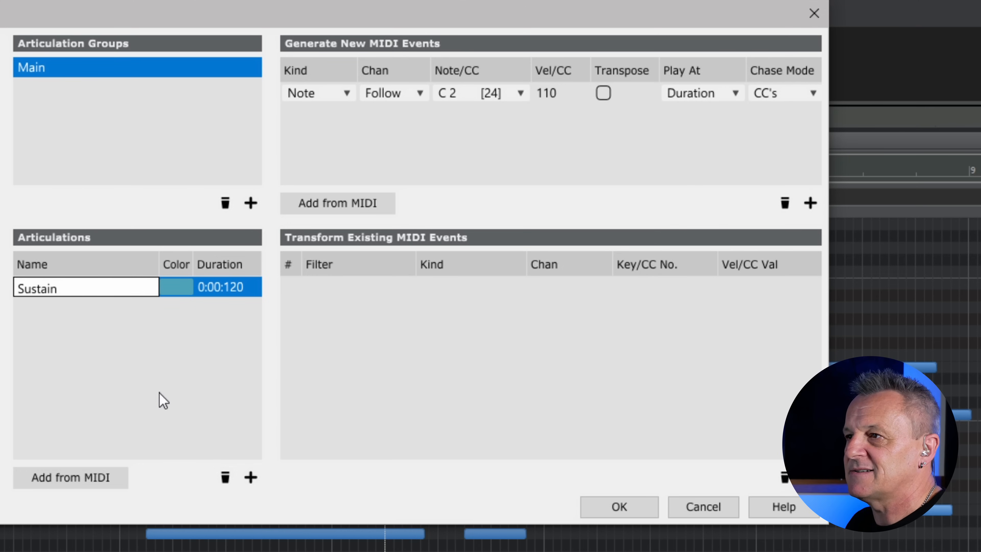
key("Return")
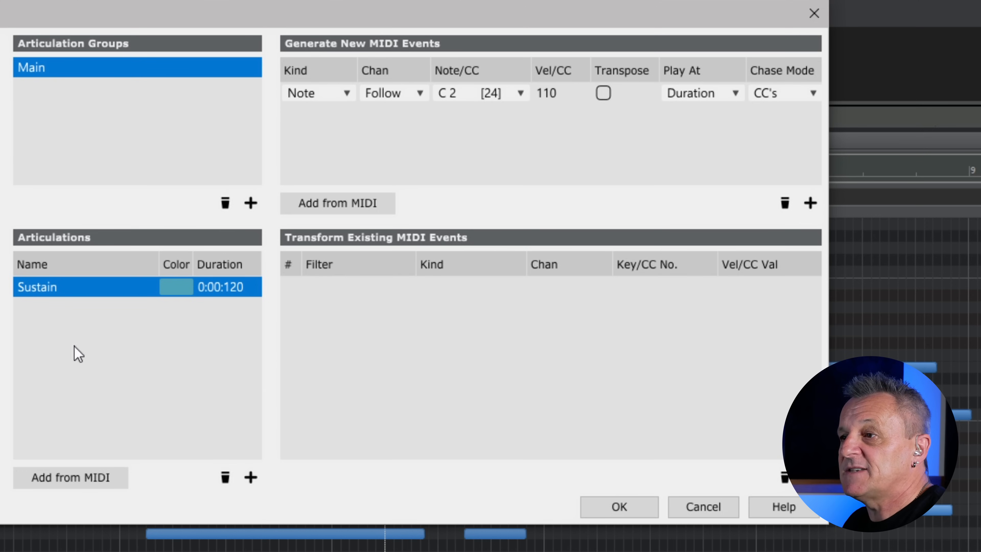
Step: Add a second articulation from MIDI input using keyswitch note D2 and name it Palm Mute
left_click(70, 478)
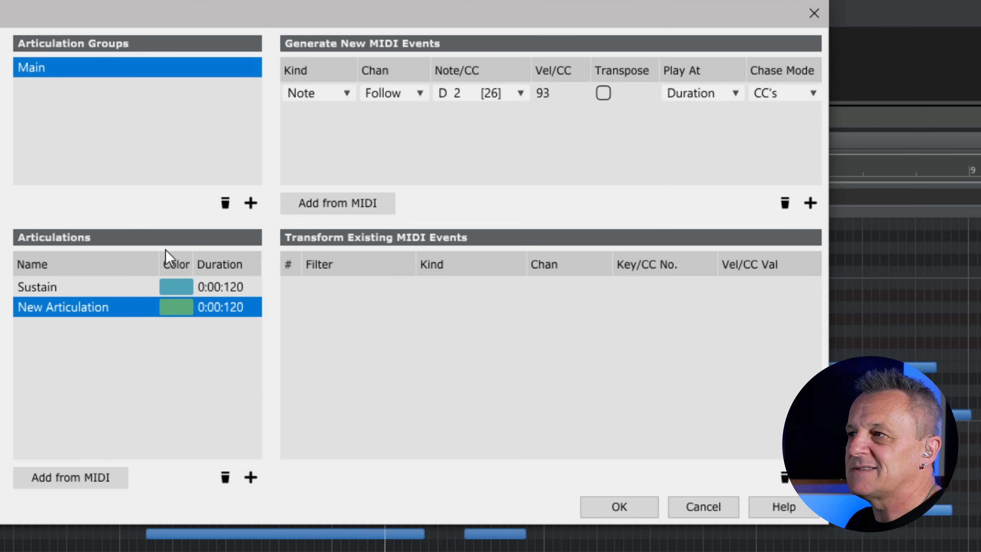
double_click(73, 309)
type("Pa")
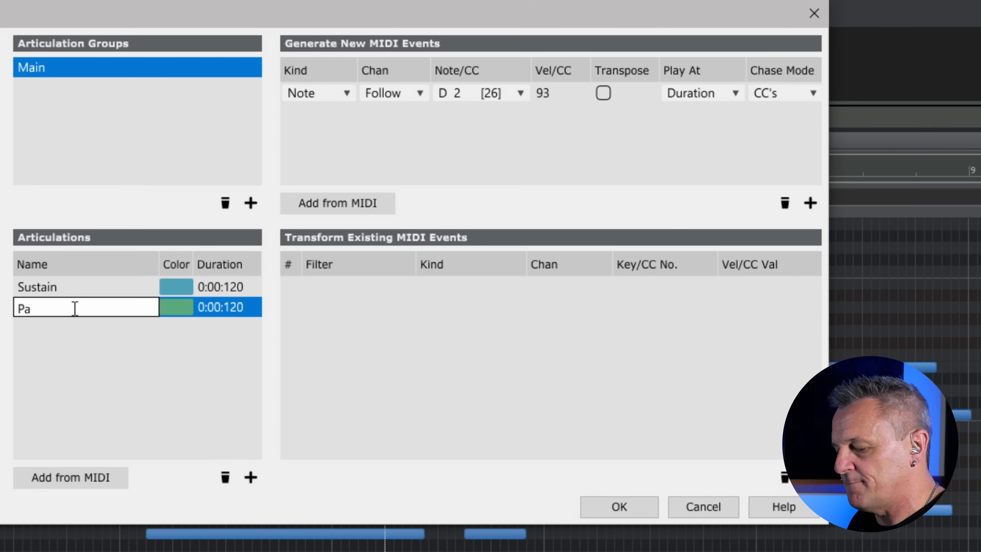
type("lm Mute")
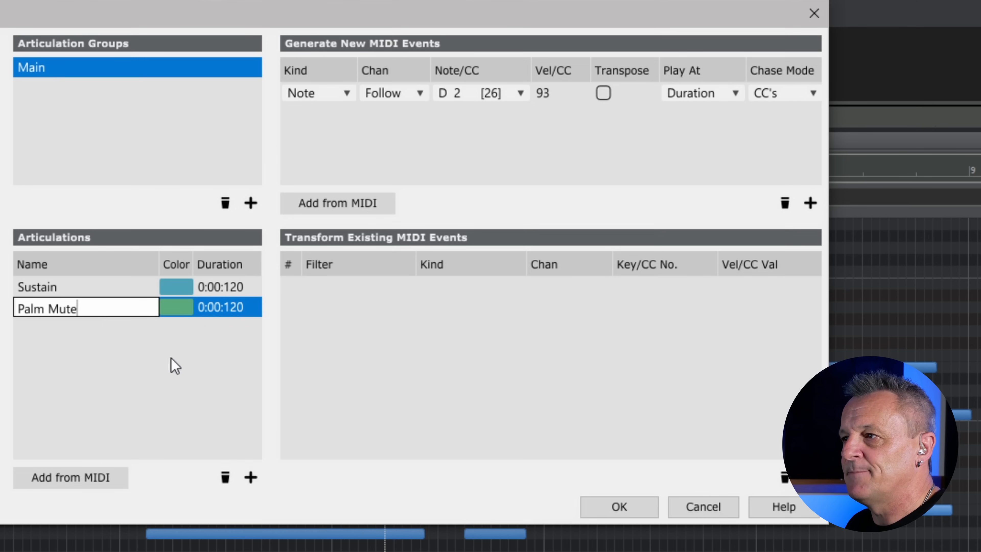
key("Return")
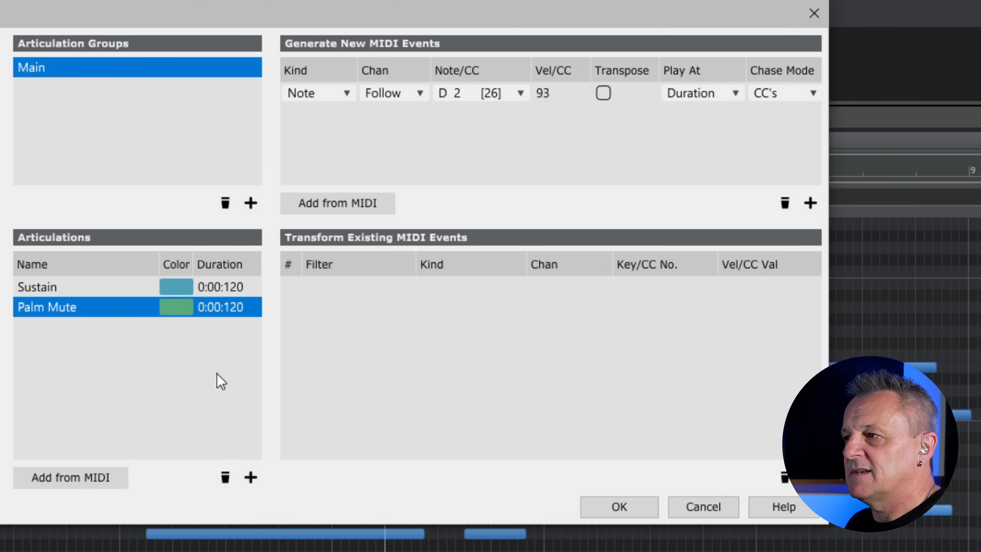
Step: Save the map, insert Sustain from the Guitar map's Main group into the articulation lane, and move it to bar 3
left_click(624, 508)
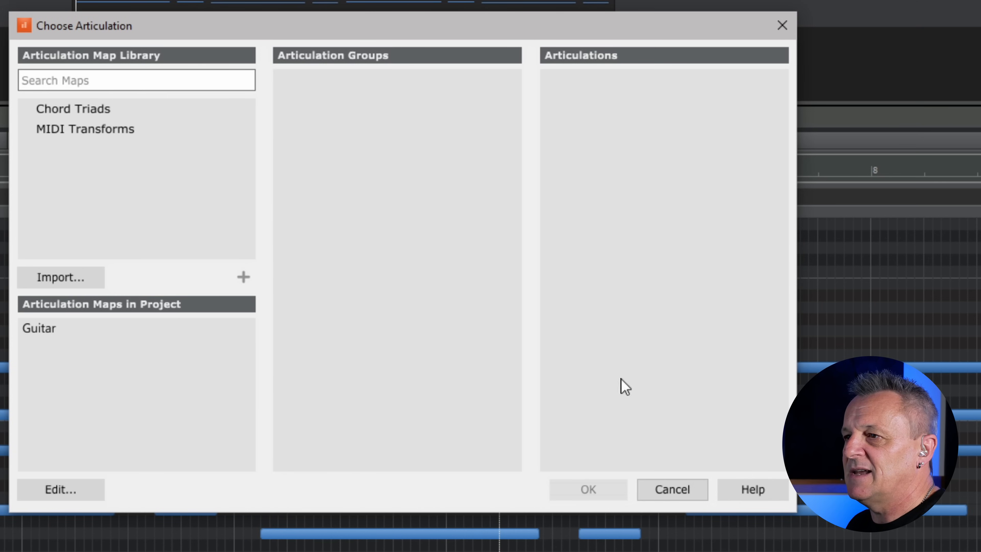
left_click(39, 332)
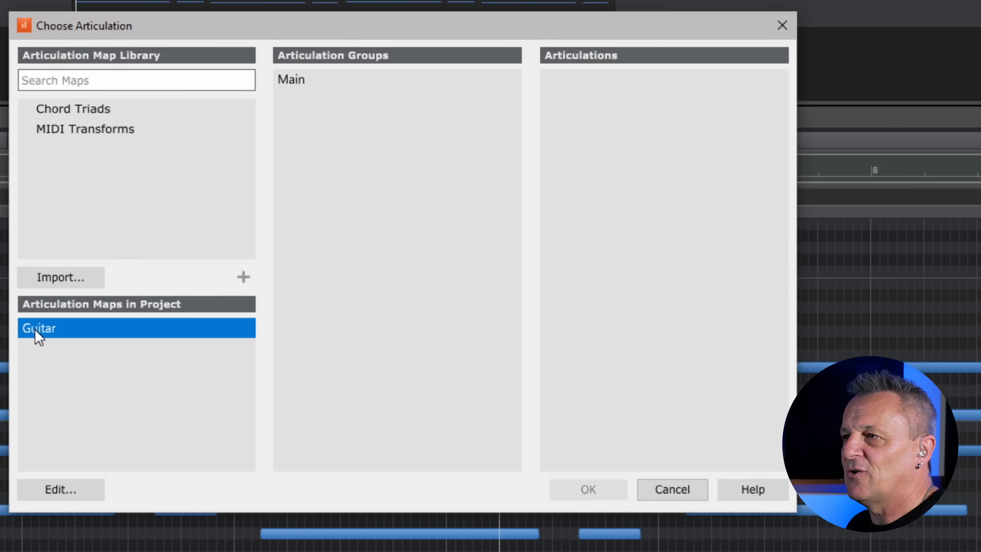
left_click(297, 81)
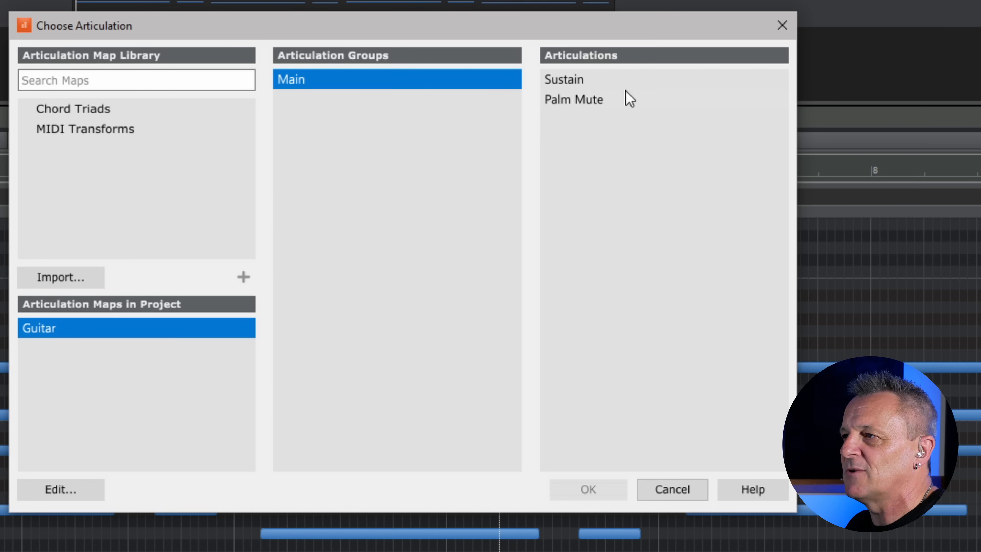
left_click(582, 82)
left_click(609, 490)
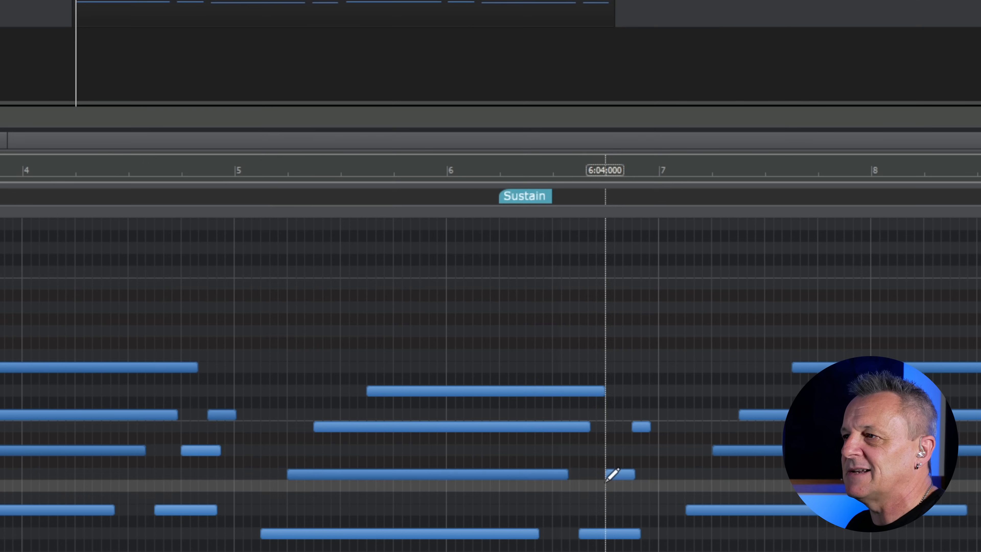
left_click_drag(522, 199, 0, 193)
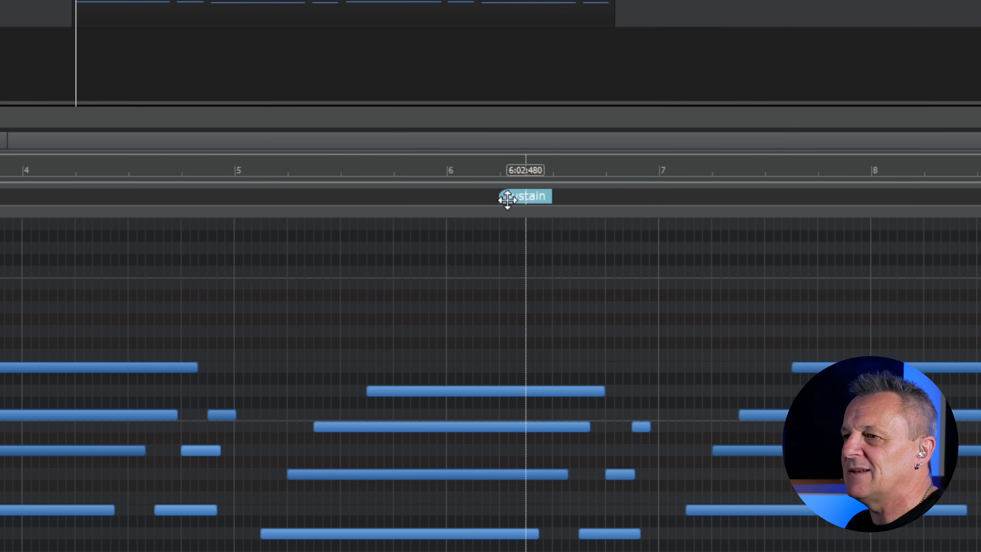
Step: Cover bar 3 to 4:03 with Sustain and reassign the articulation section from 4:03 to bar 5 as Palm Mute
left_click_drag(174, 233, 396, 231)
left_click(373, 233)
right_click(371, 232)
mouse_move(401, 256)
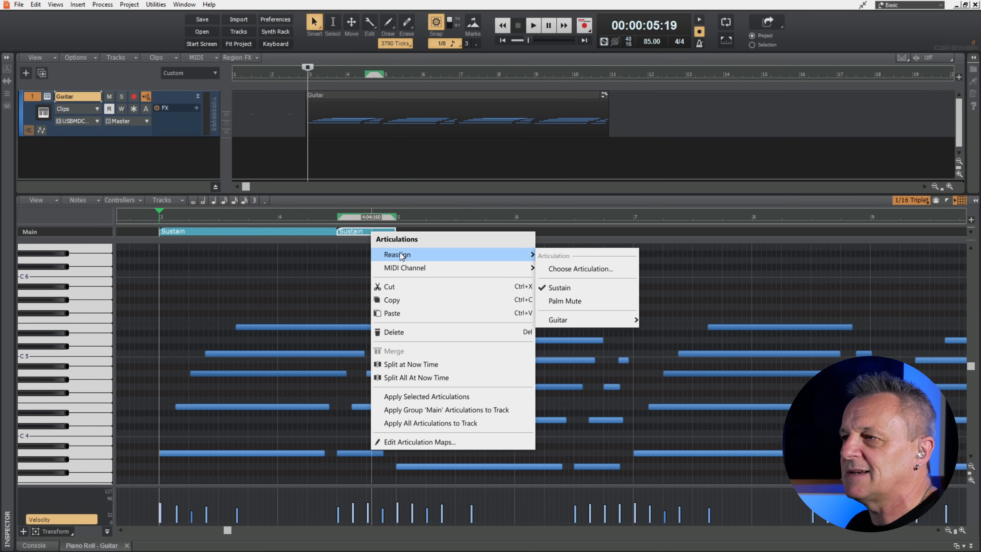
left_click(580, 302)
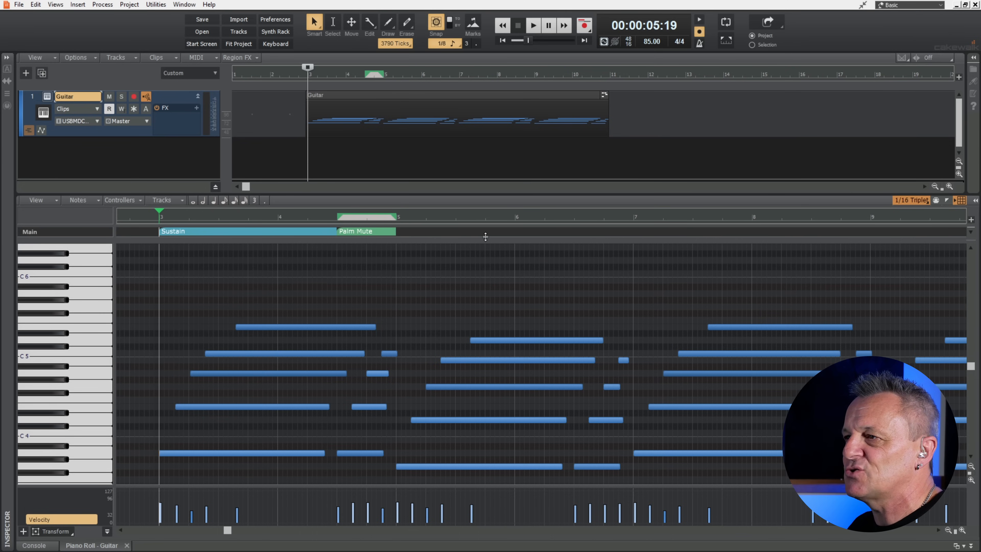
Step: Start a new articulation below Sustain at bar 3 and add an articulation group named Capo to the Guitar map
left_click_drag(486, 237, 486, 262)
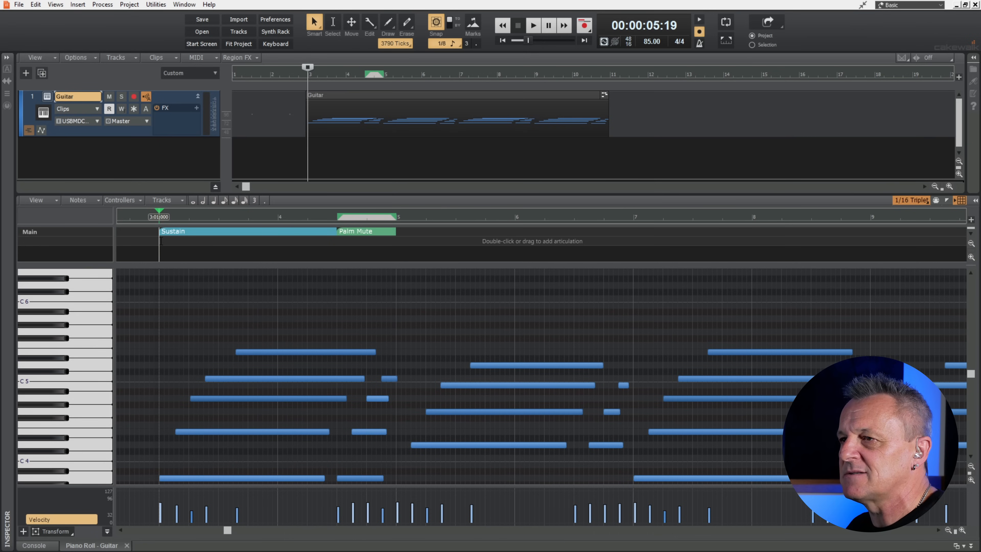
left_click_drag(161, 240, 185, 243)
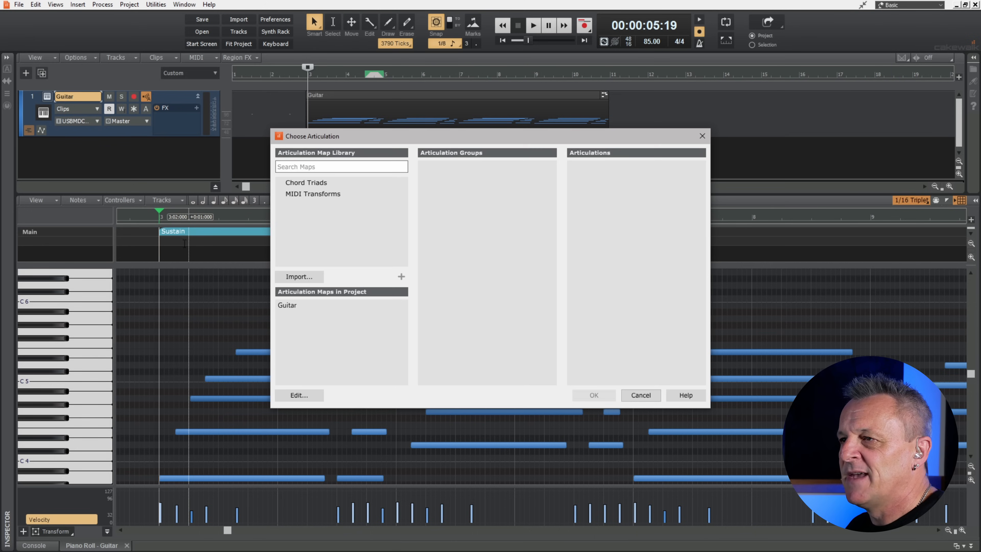
left_click(287, 306)
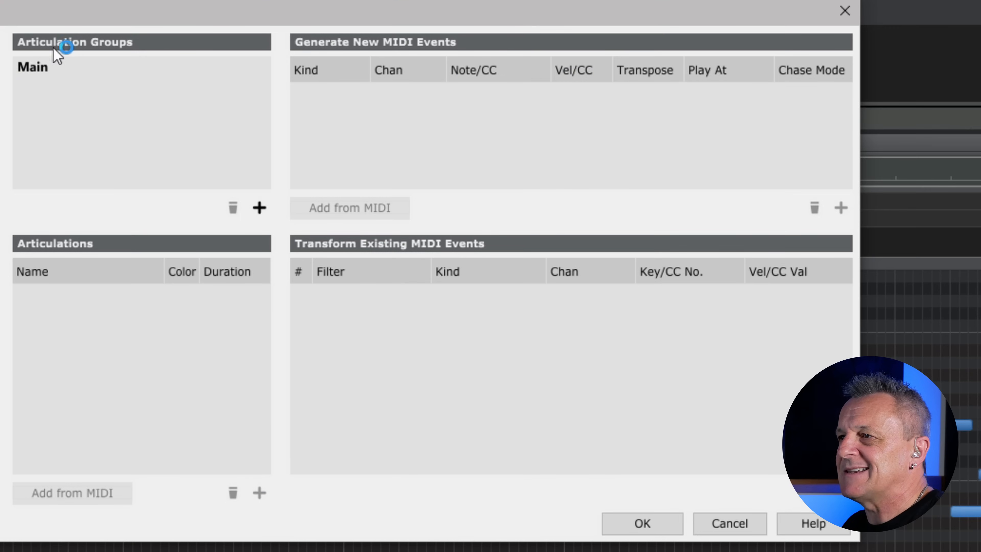
left_click(259, 208)
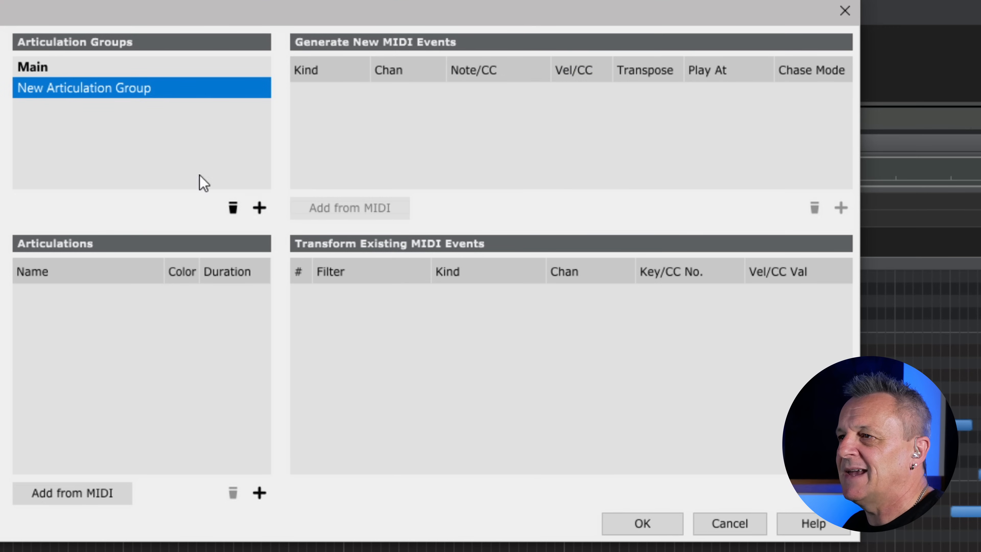
double_click(72, 89)
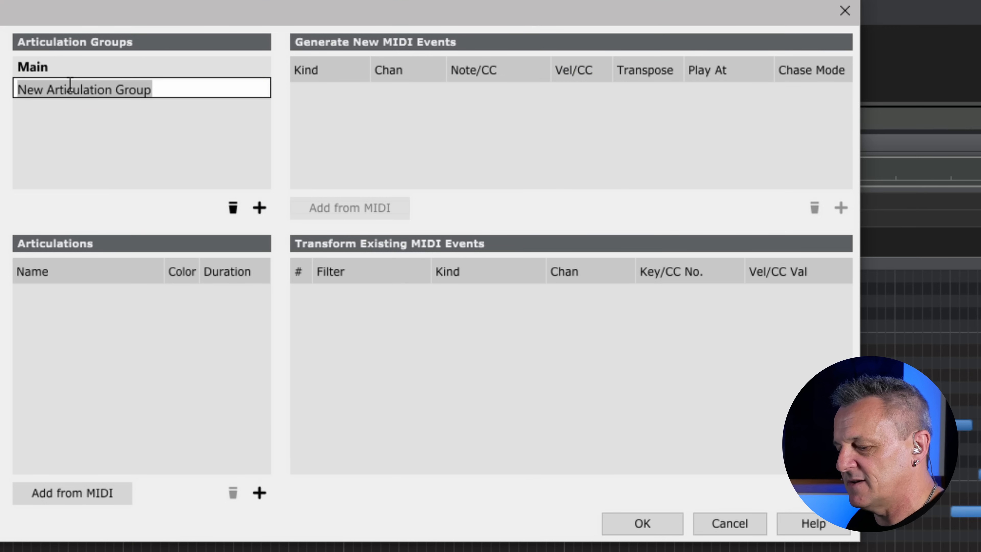
type("Capo")
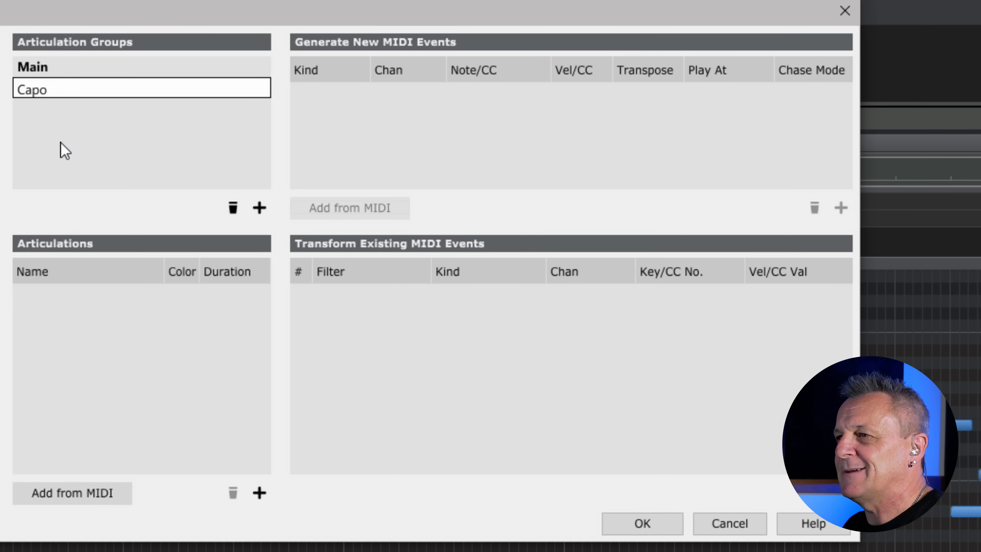
key("Return")
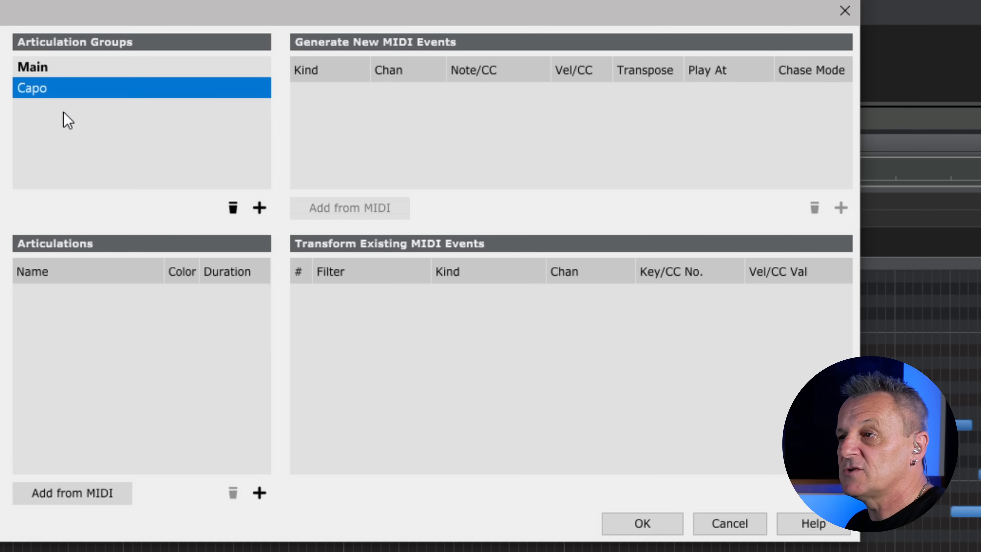
Step: Add a Capo articulation from MIDI note C#3 named Capo1, and give it a second MIDI note event, F3
left_click(67, 494)
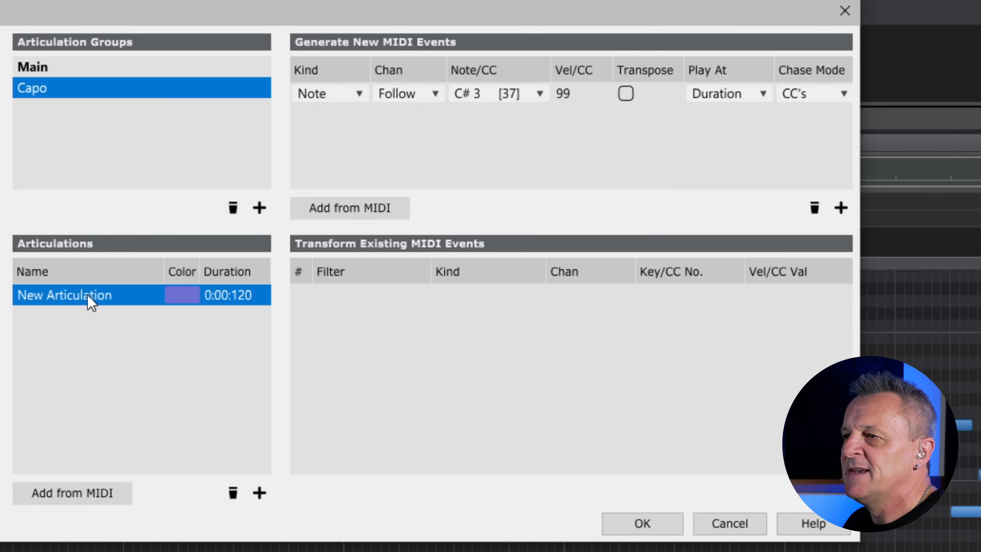
double_click(79, 296)
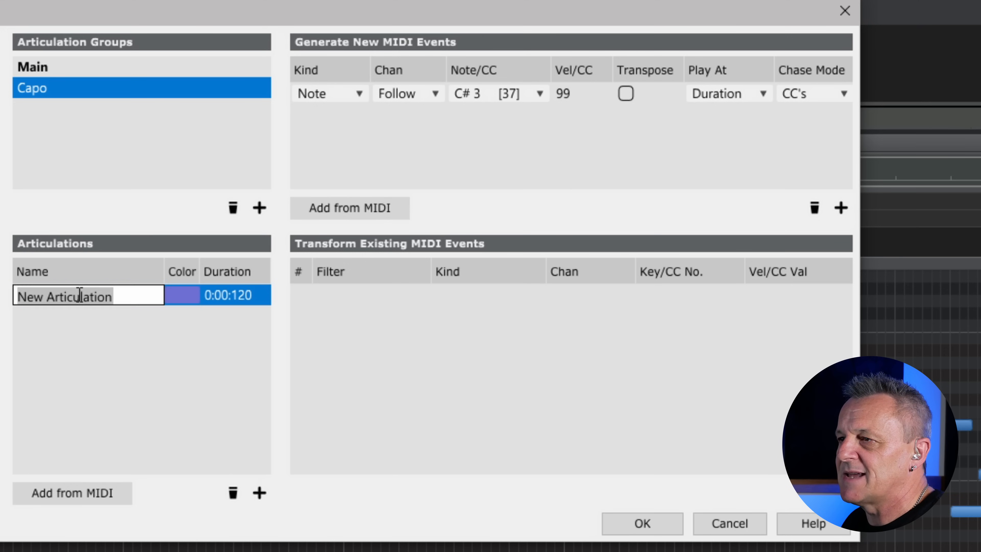
type("Ca")
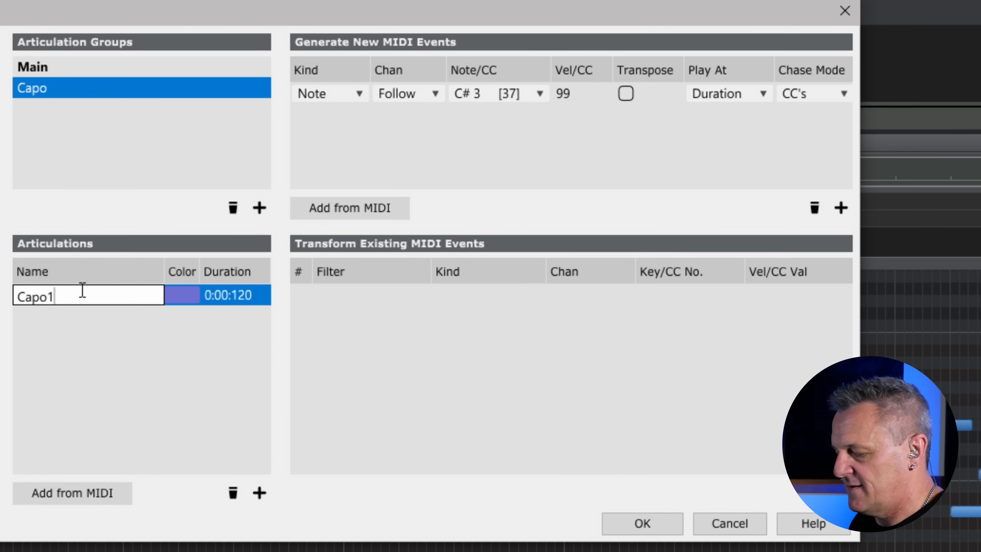
type("po1")
key("Return")
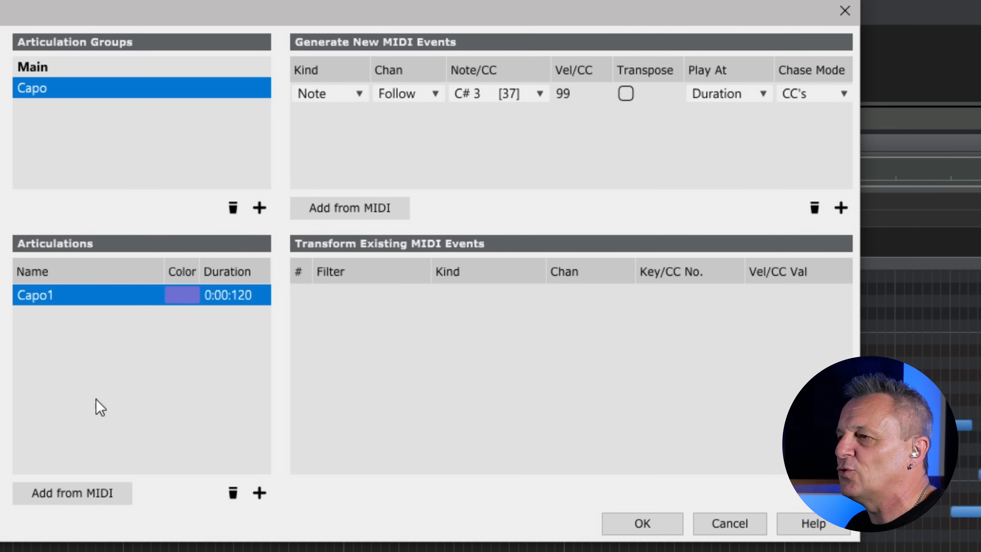
left_click(347, 209)
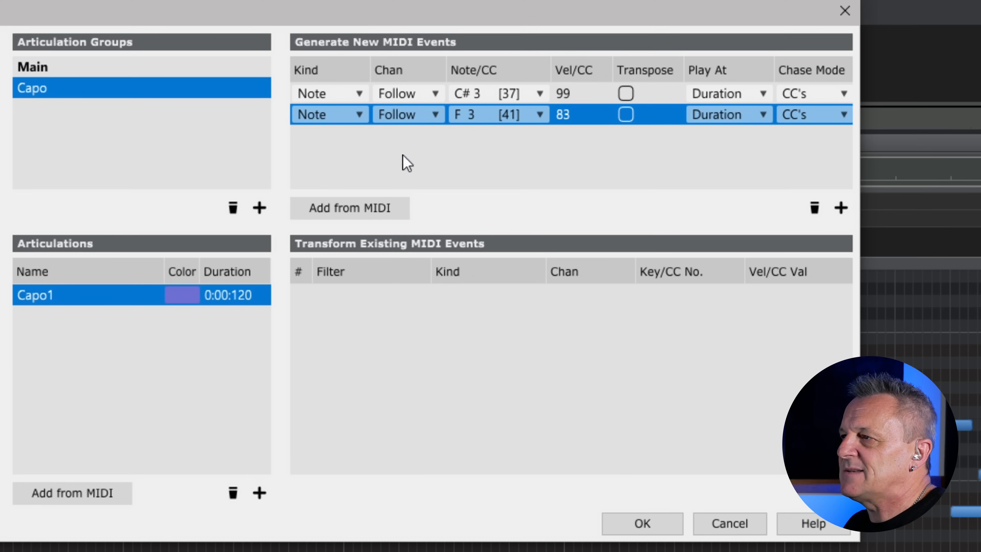
Step: Try Play At set to Start for the C#3 event and End for the F3 event, and return both to Duration
left_click(720, 94)
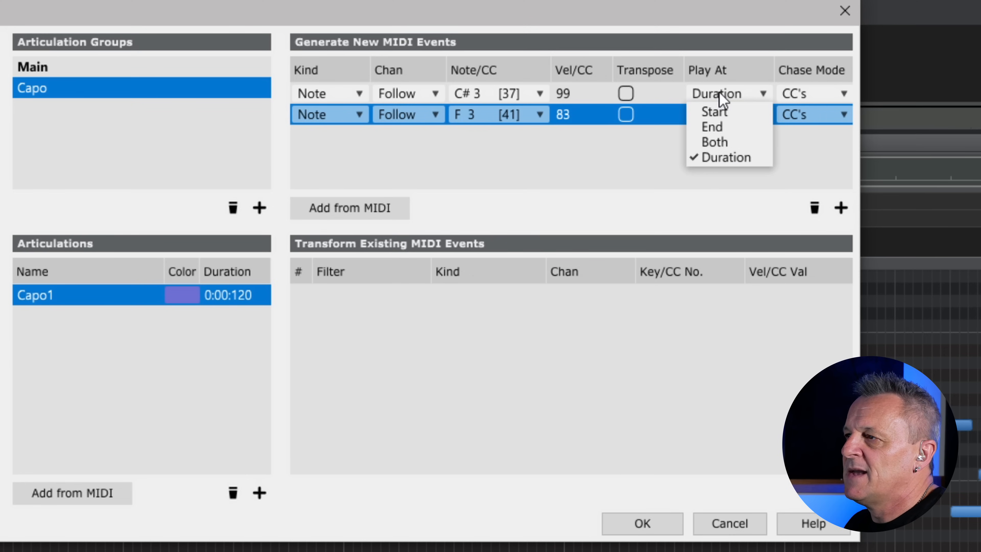
left_click(713, 113)
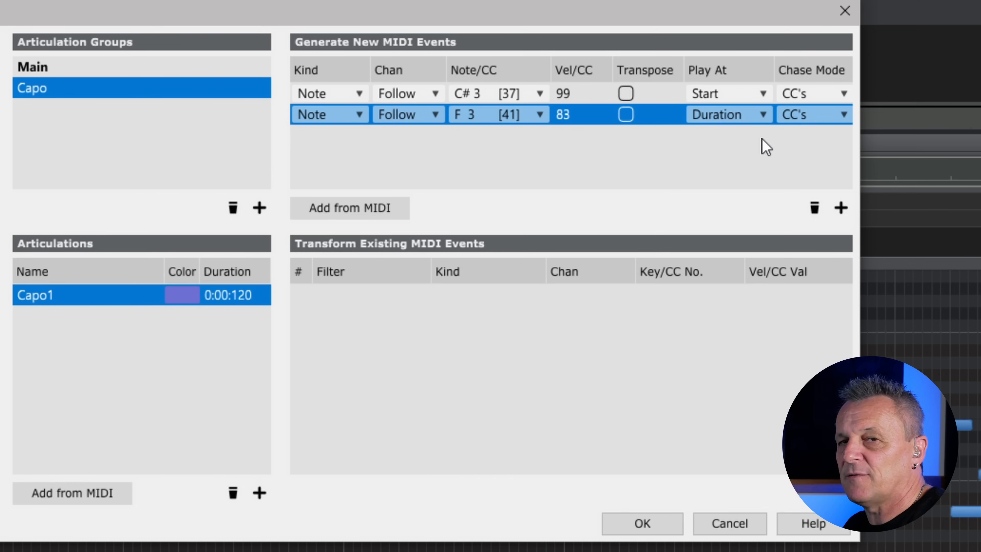
left_click(731, 111)
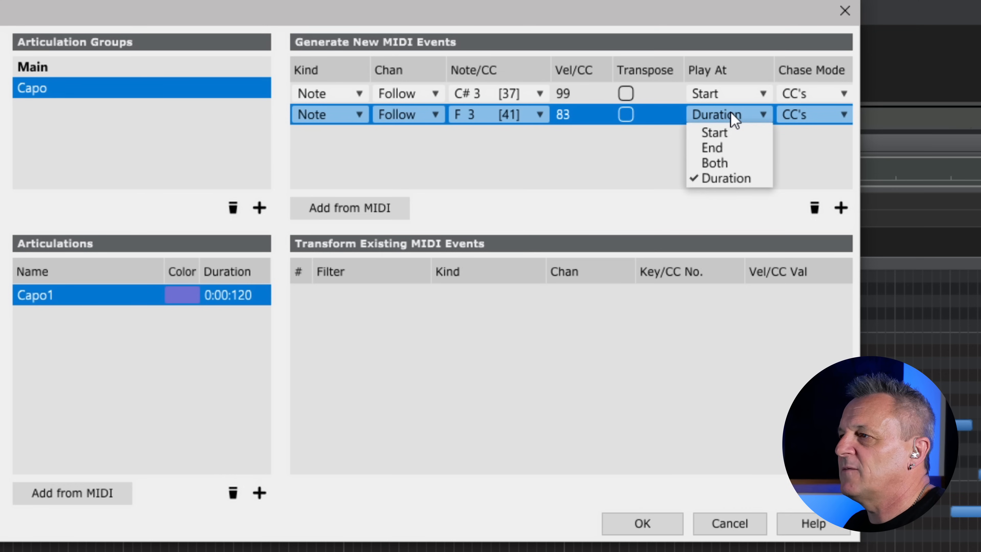
left_click(720, 147)
left_click(718, 93)
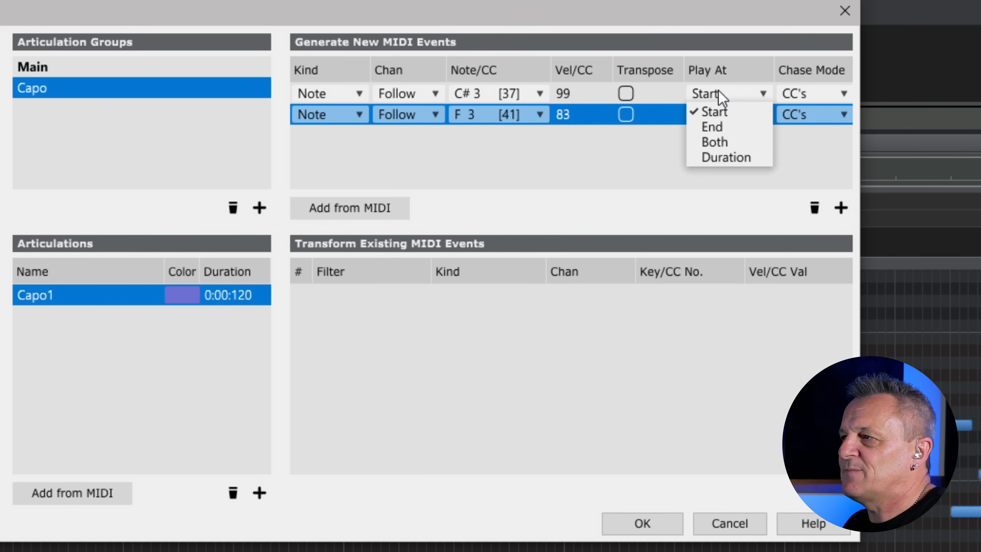
left_click(726, 158)
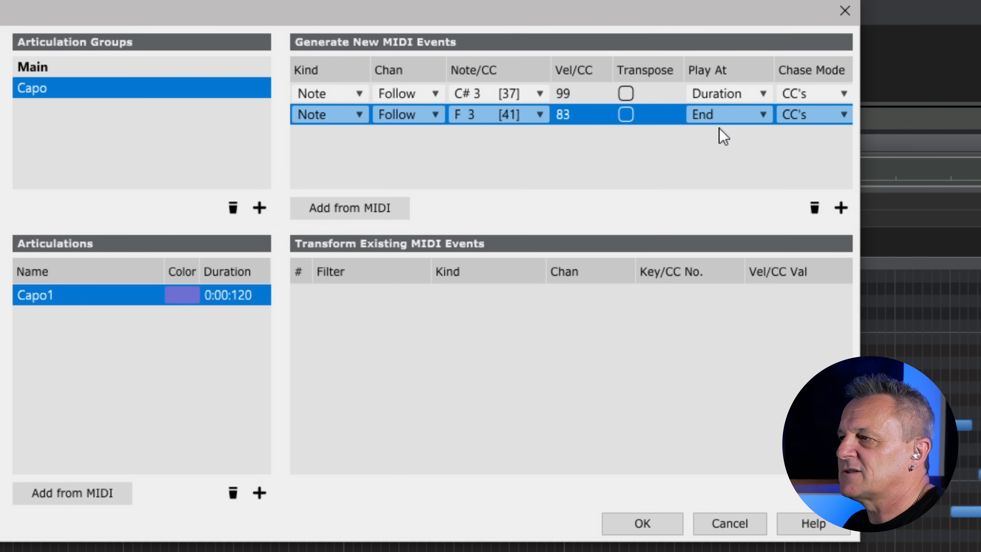
left_click(718, 114)
left_click(726, 177)
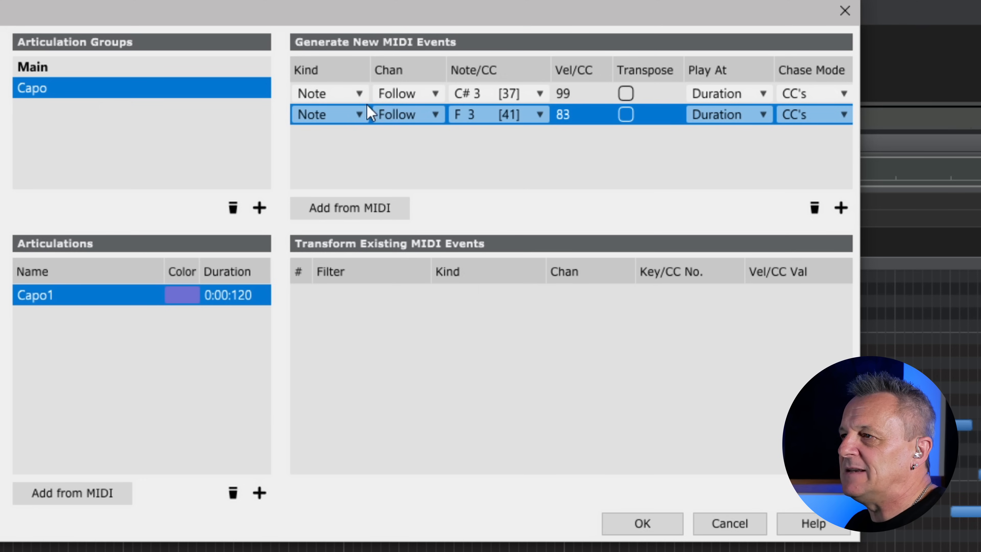
left_click(343, 92)
left_click(457, 150)
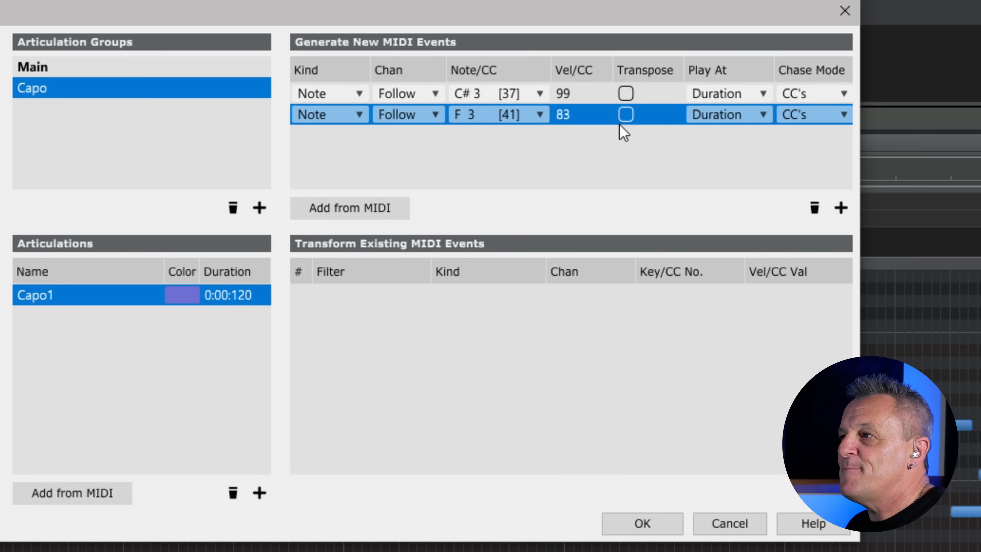
left_click(734, 101)
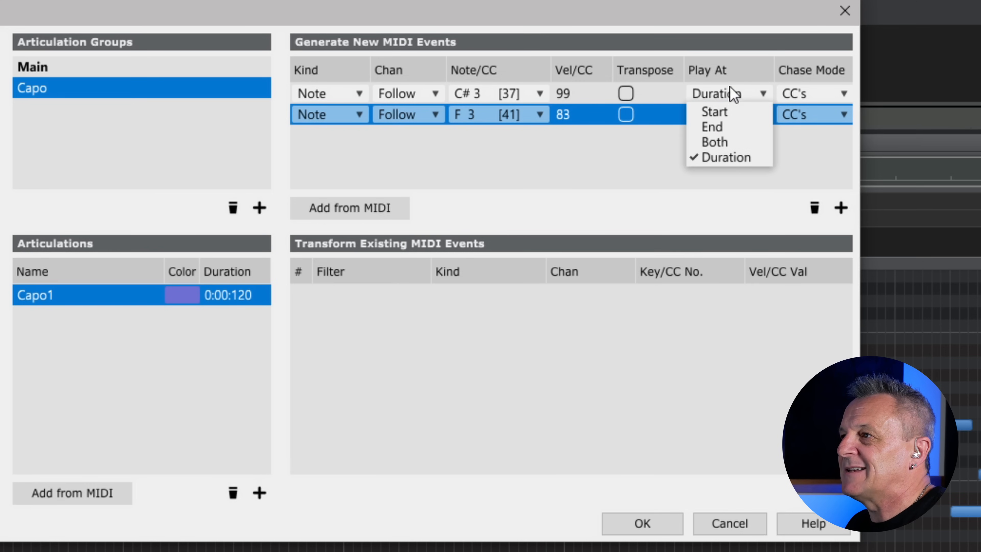
left_click(616, 166)
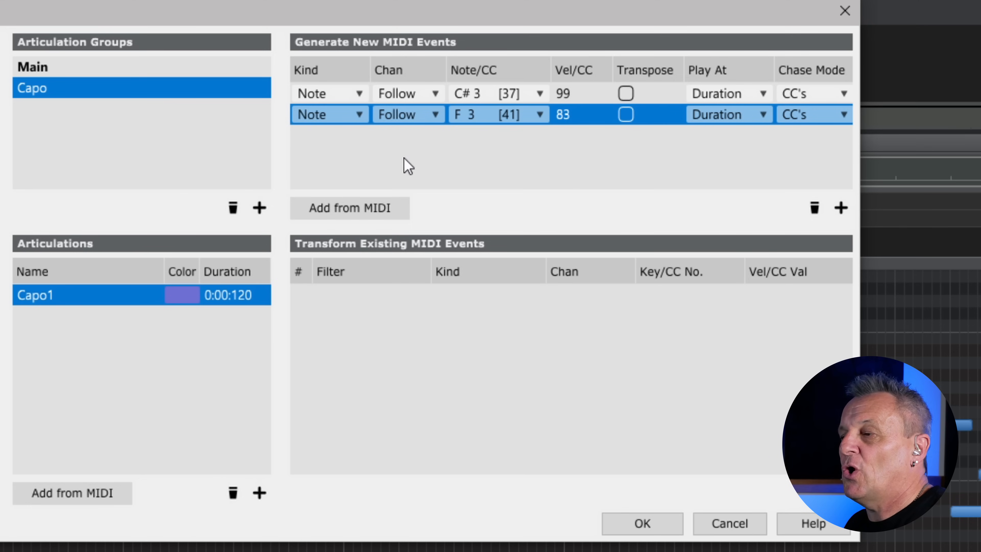
Step: Save the map changes and insert Capo1 from the Capo group beneath Sustain at bar 3
left_click(637, 524)
left_click(181, 101)
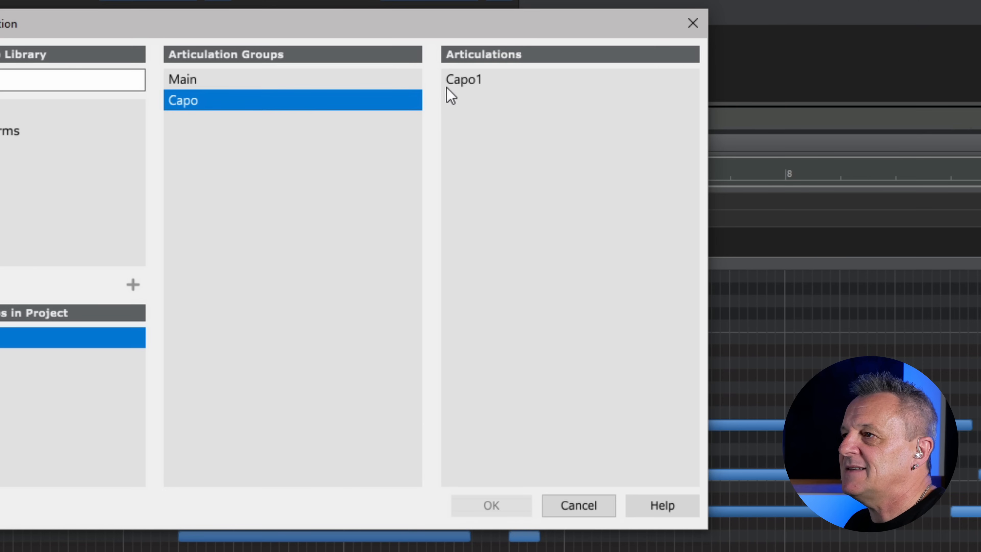
left_click(456, 81)
left_click(492, 504)
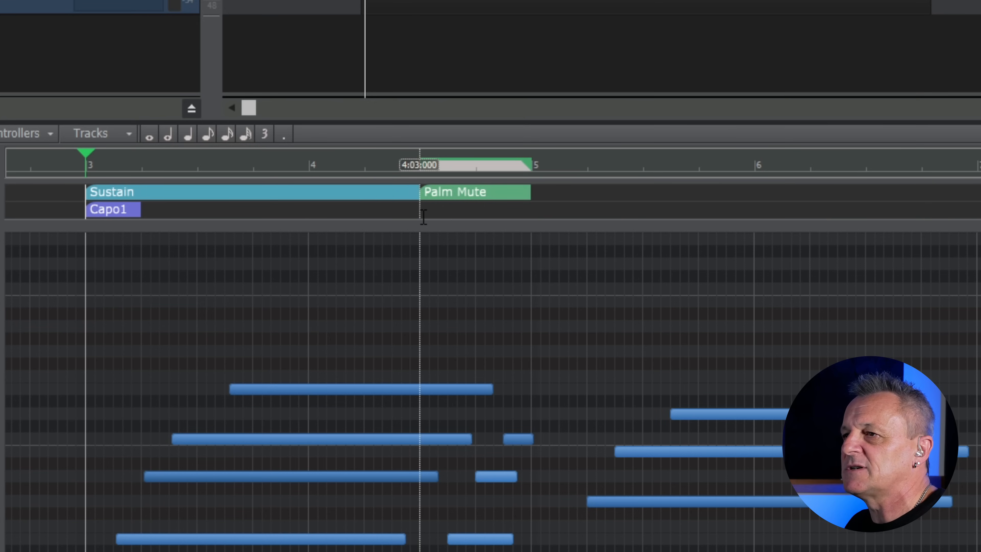
Step: Reopen the Articulation Map Editor and export the Guitar map as an artmap file named Guitar
double_click(769, 192)
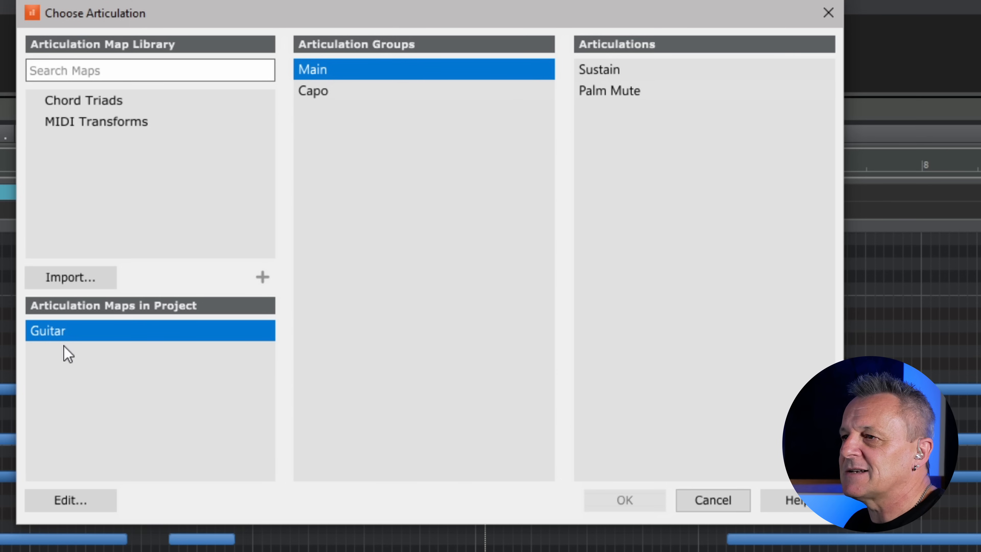
left_click(70, 499)
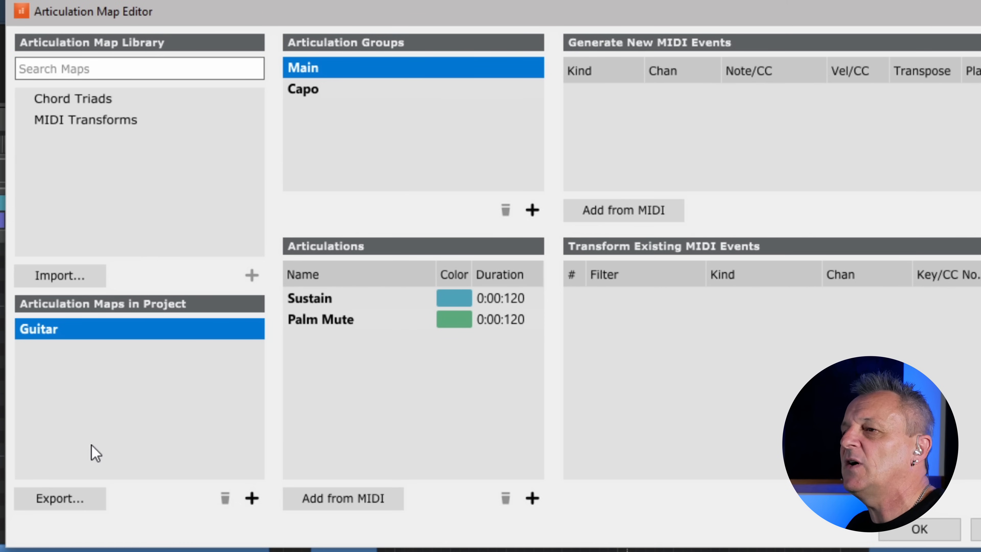
left_click(52, 500)
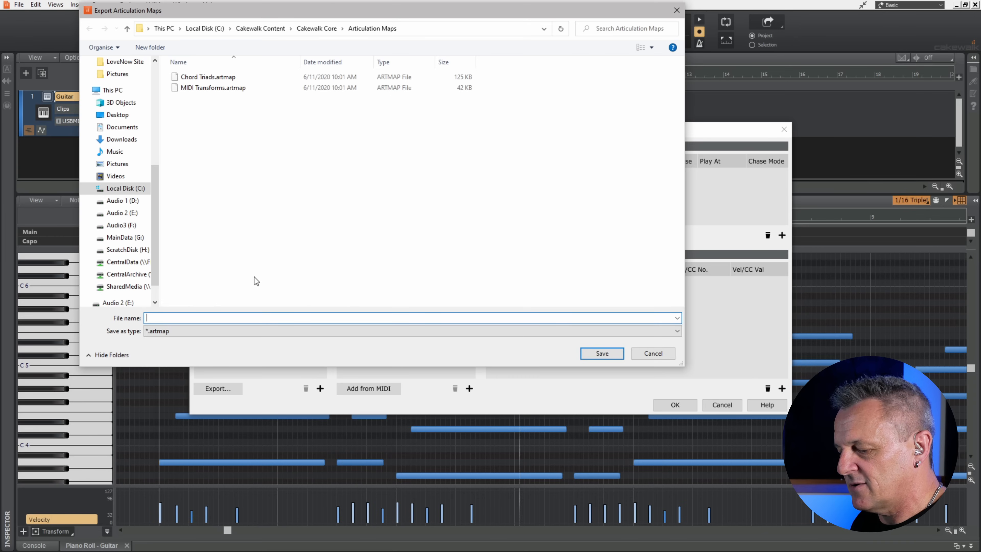
type("Guit")
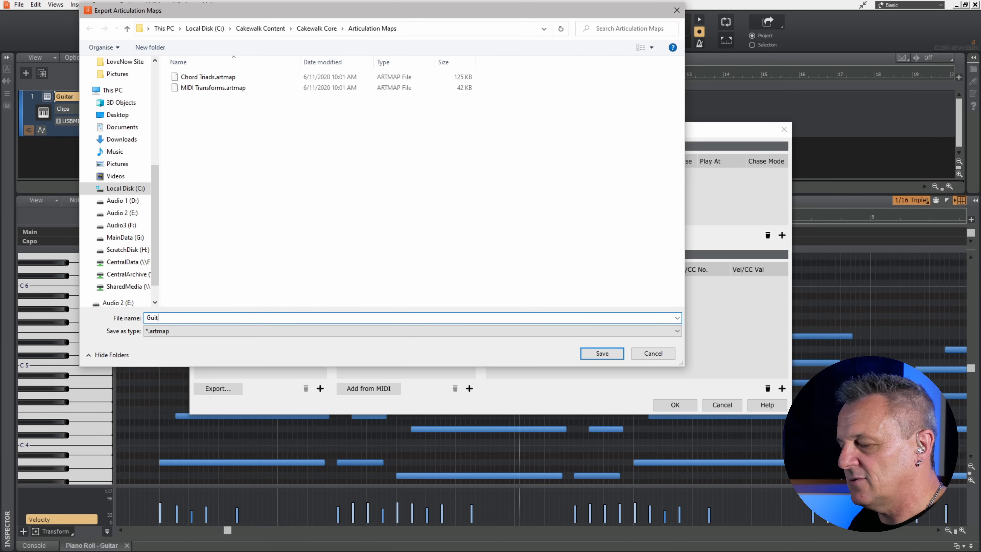
type("ar")
key("Return")
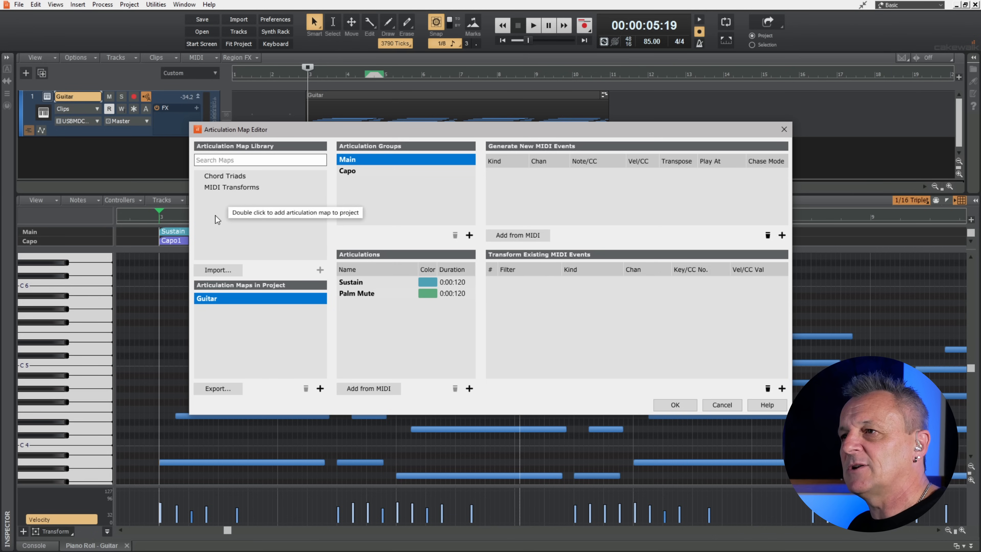
left_click(217, 270)
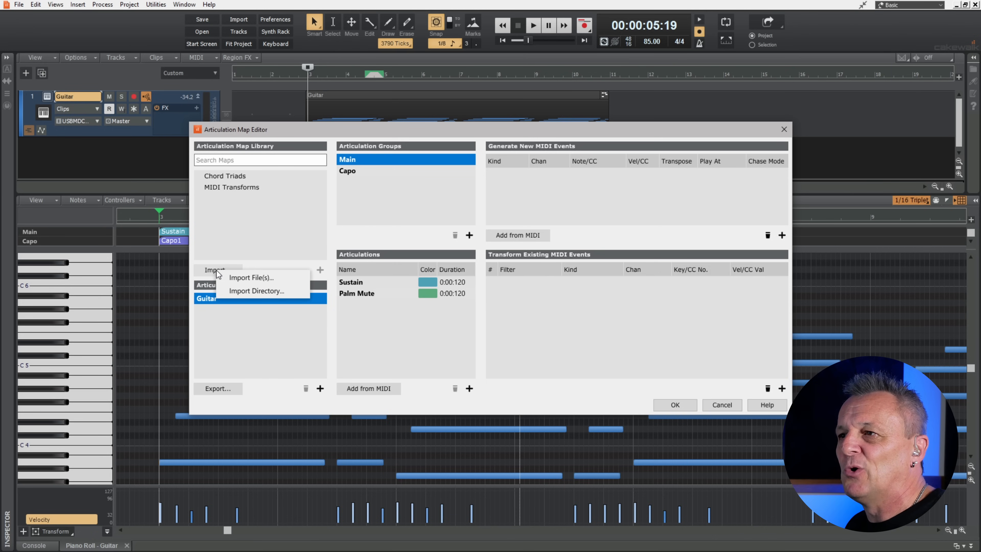
left_click(232, 343)
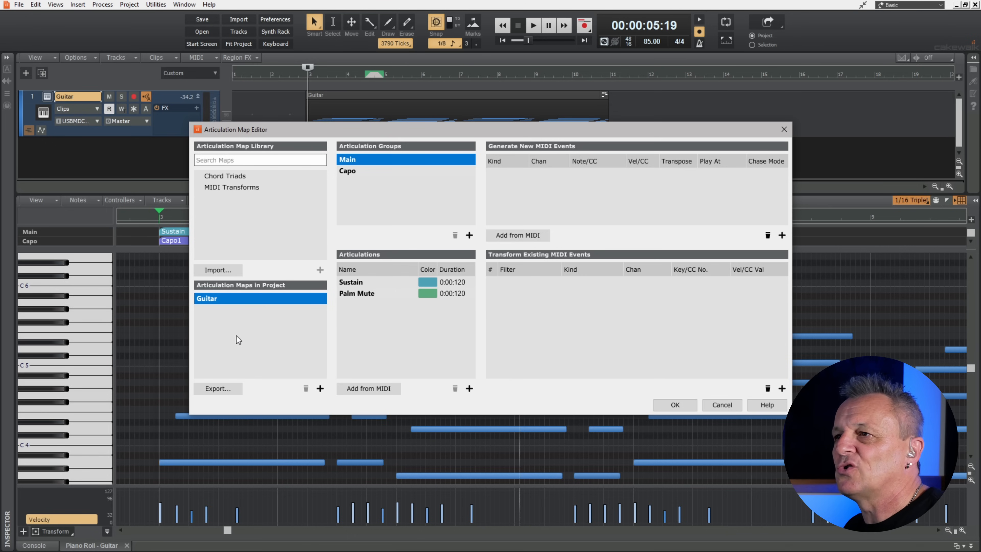